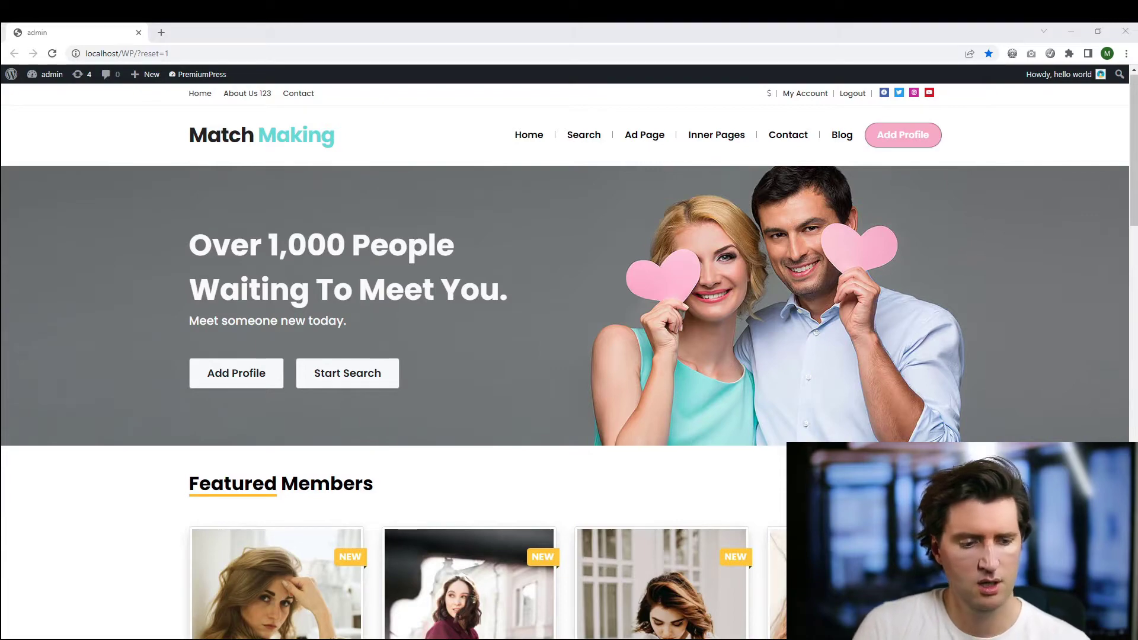
scroll(569, 356, down, 2)
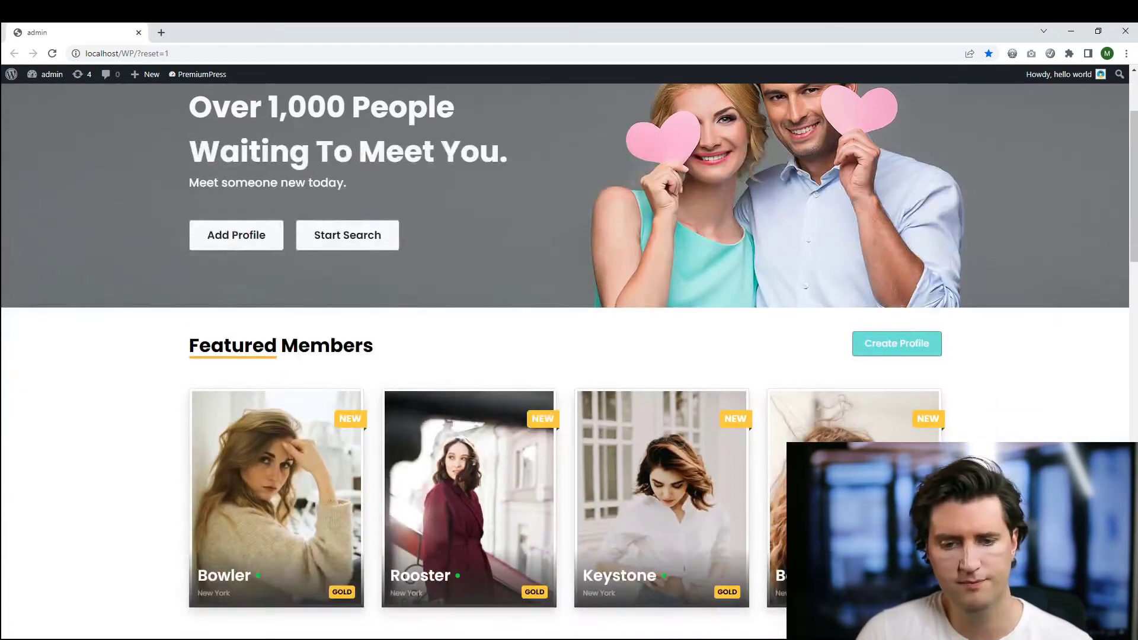
key(ctrl+shift+i)
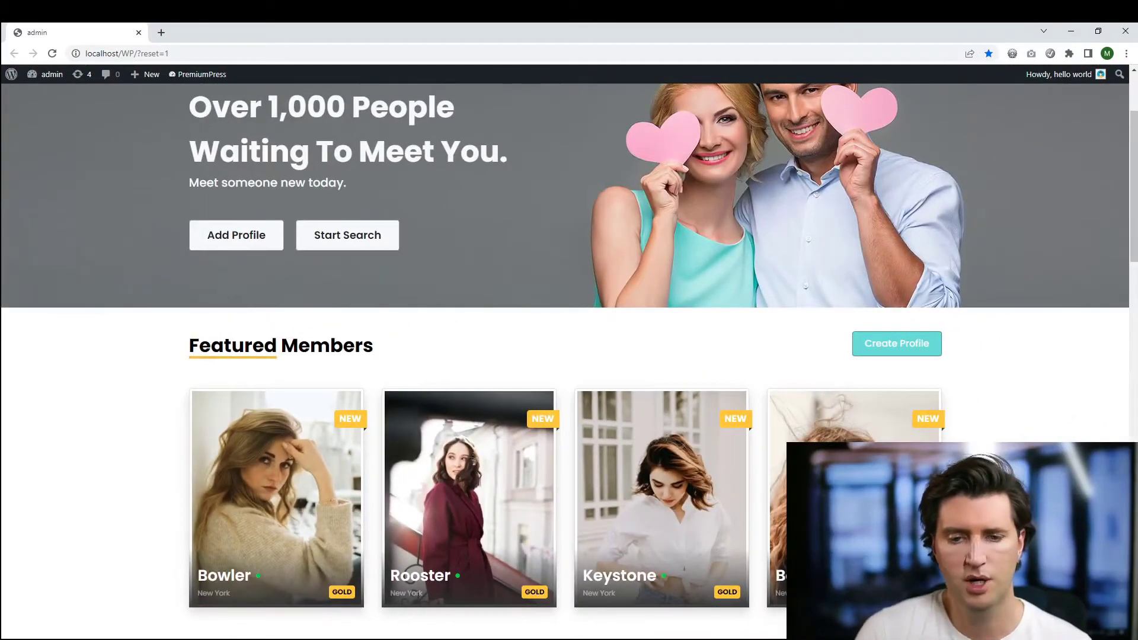
scroll(565, 361, up, 1)
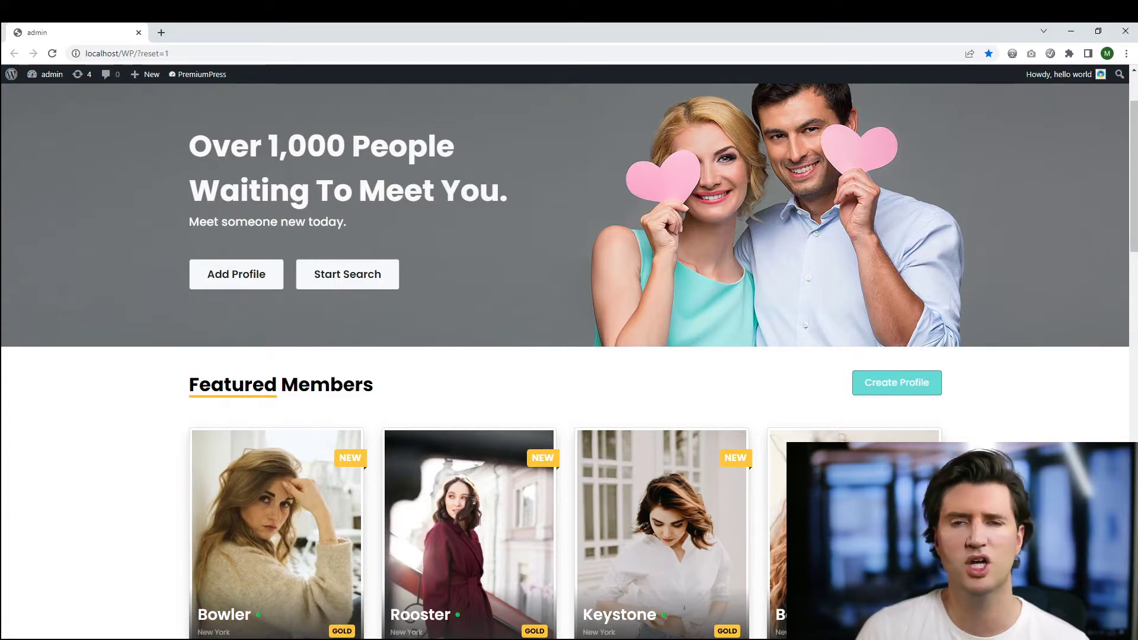
- Open the Mobile Menu settings of the PremiumPress theme in the WordPress admin
mouse_move(52, 74)
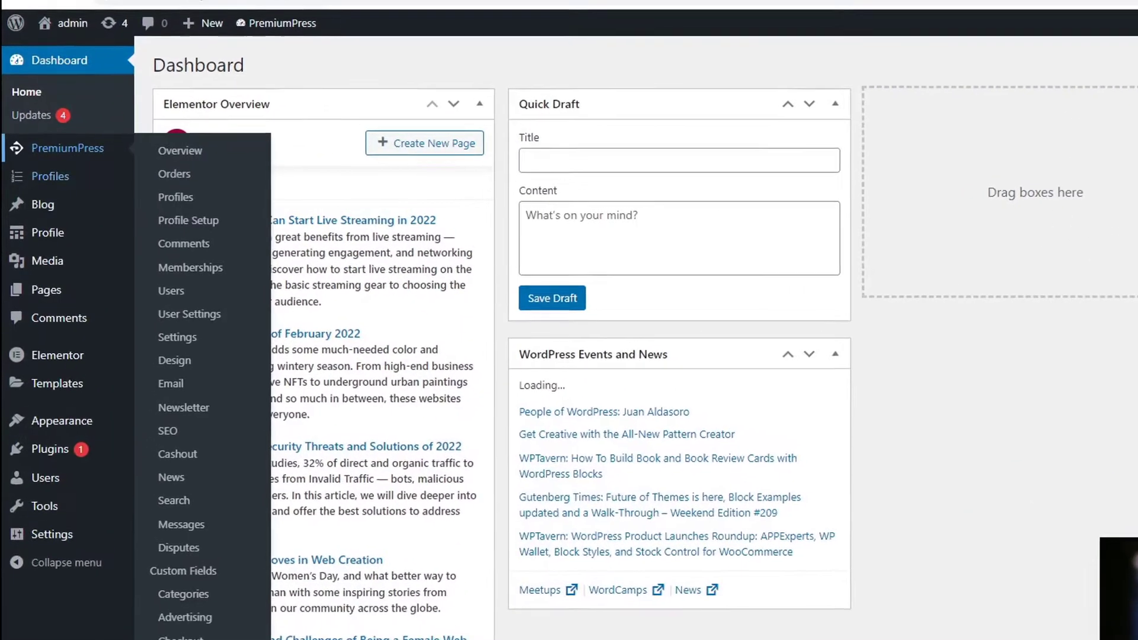
click(48, 164)
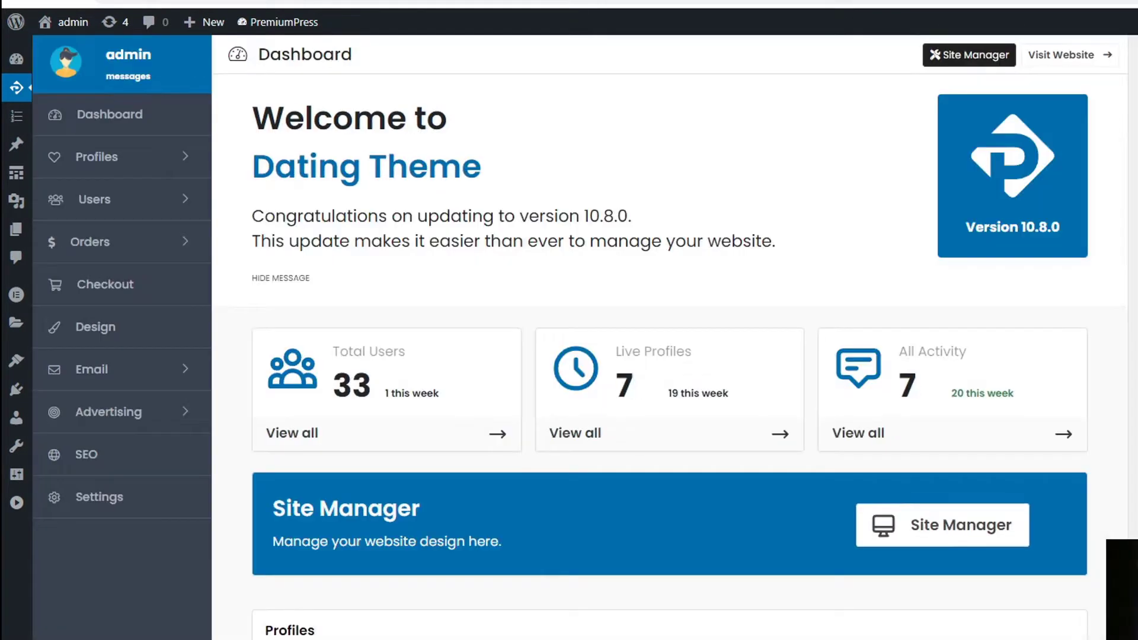
click(99, 497)
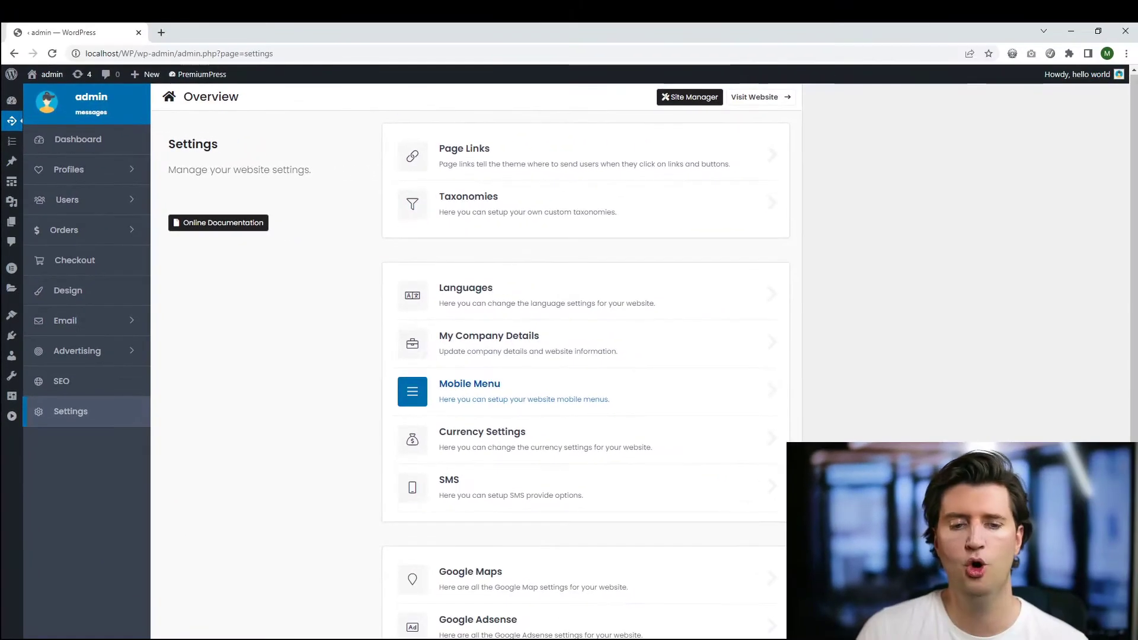
click(660, 465)
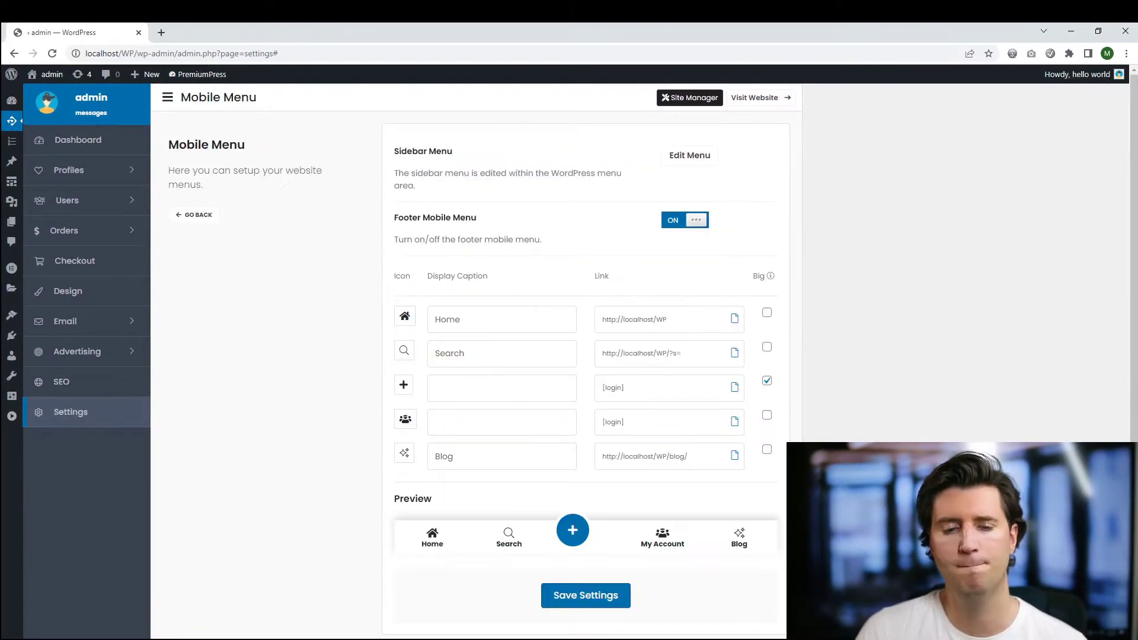
- Give the footer mobile menu's Home item the question mark circle icon and the display caption "test"
scroll(581, 356, down, 1)
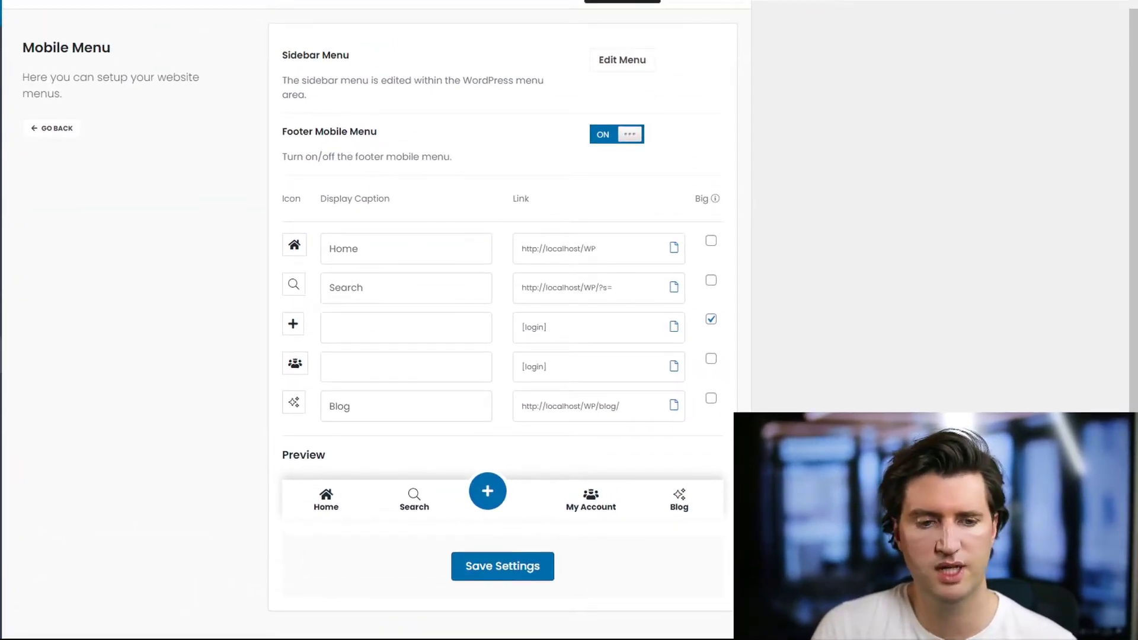
click(294, 245)
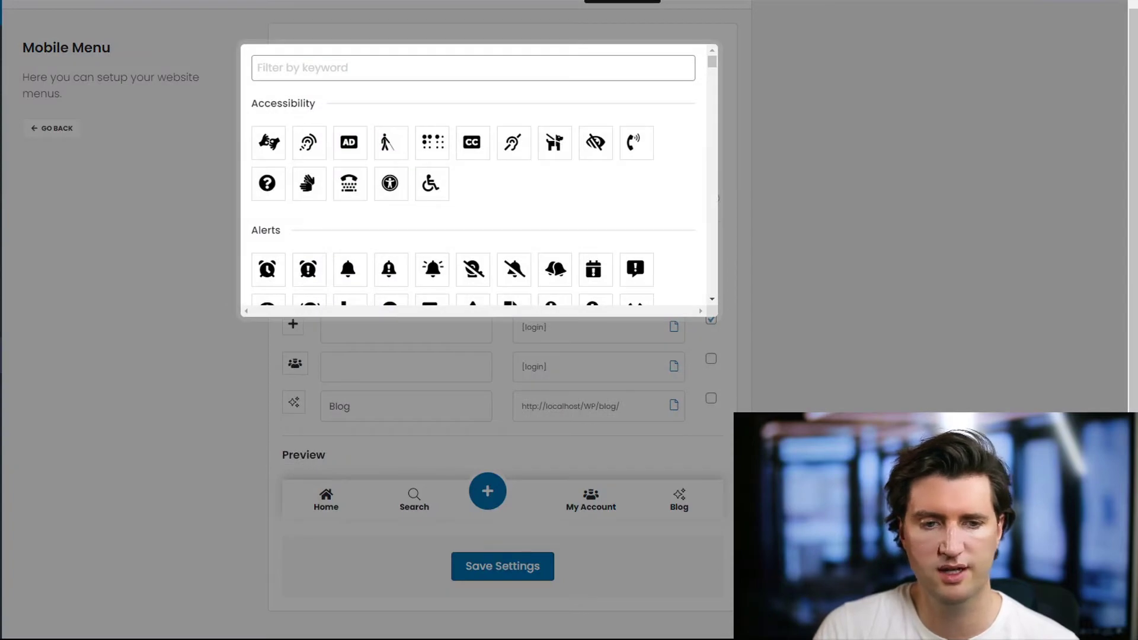
click(268, 183)
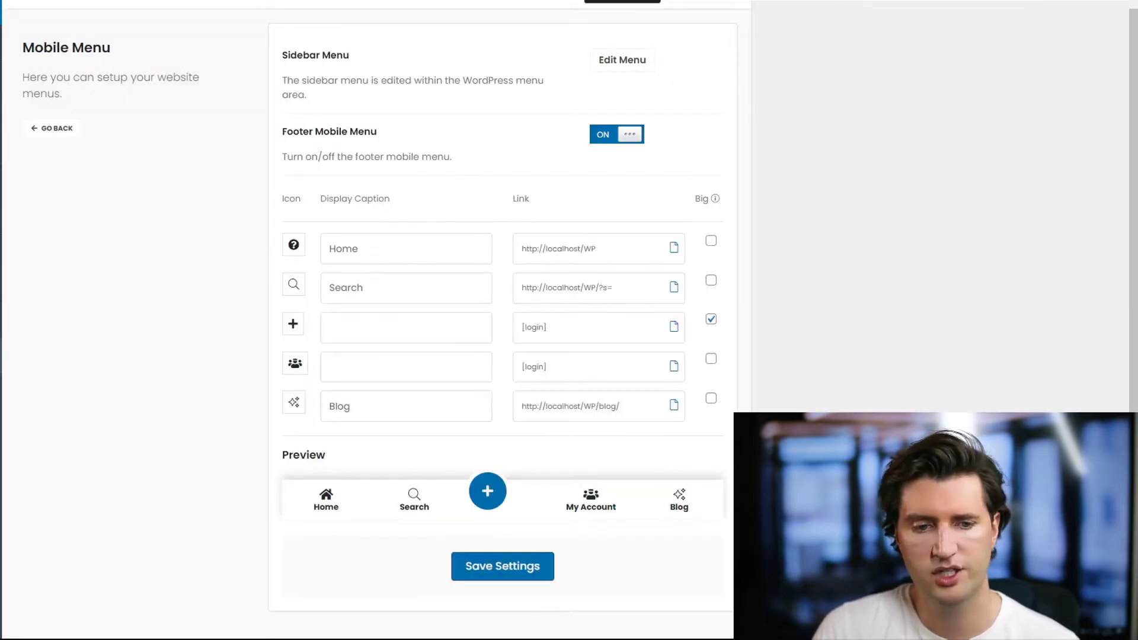
double_click(357, 248)
text(test)
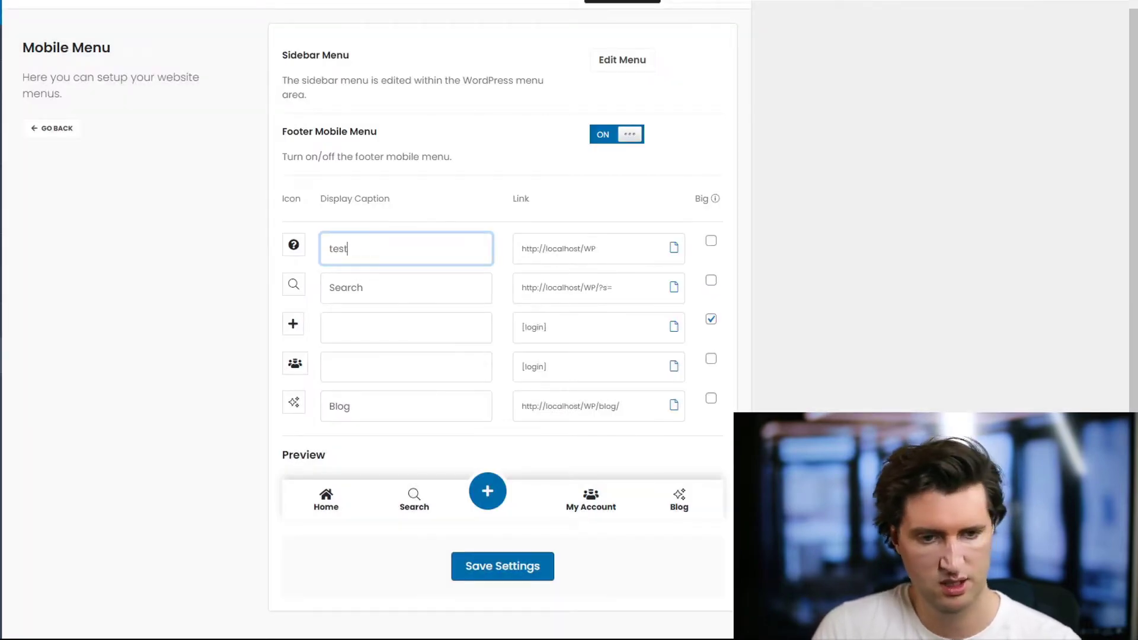
click(409, 208)
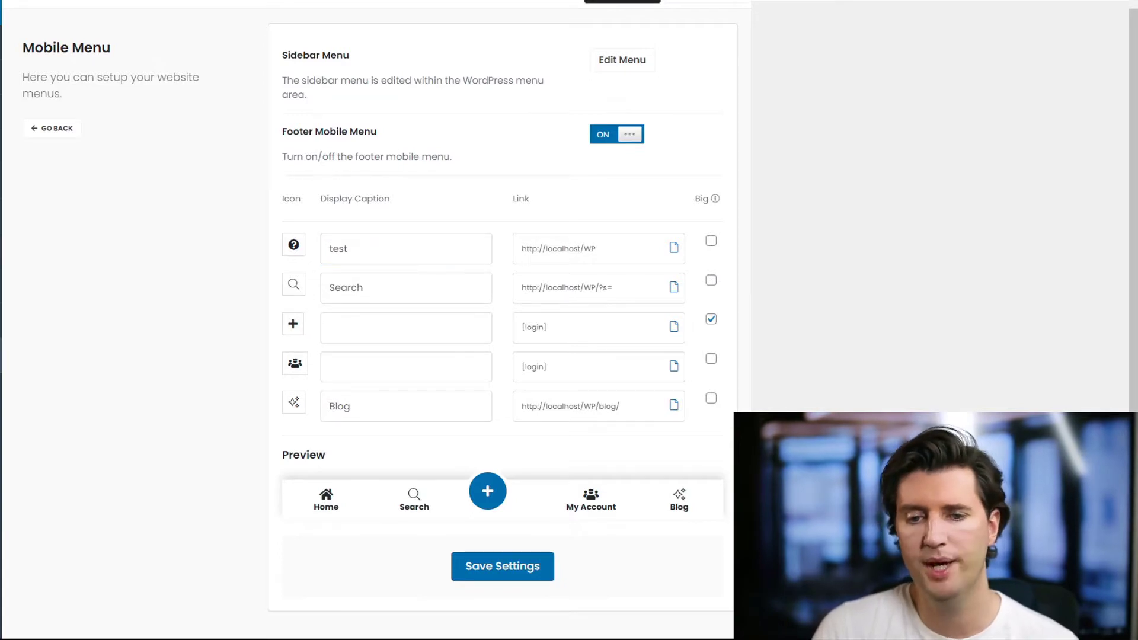
- Enable the Big option for the "test" item and save the mobile menu settings
scroll(379, 320, down, 1)
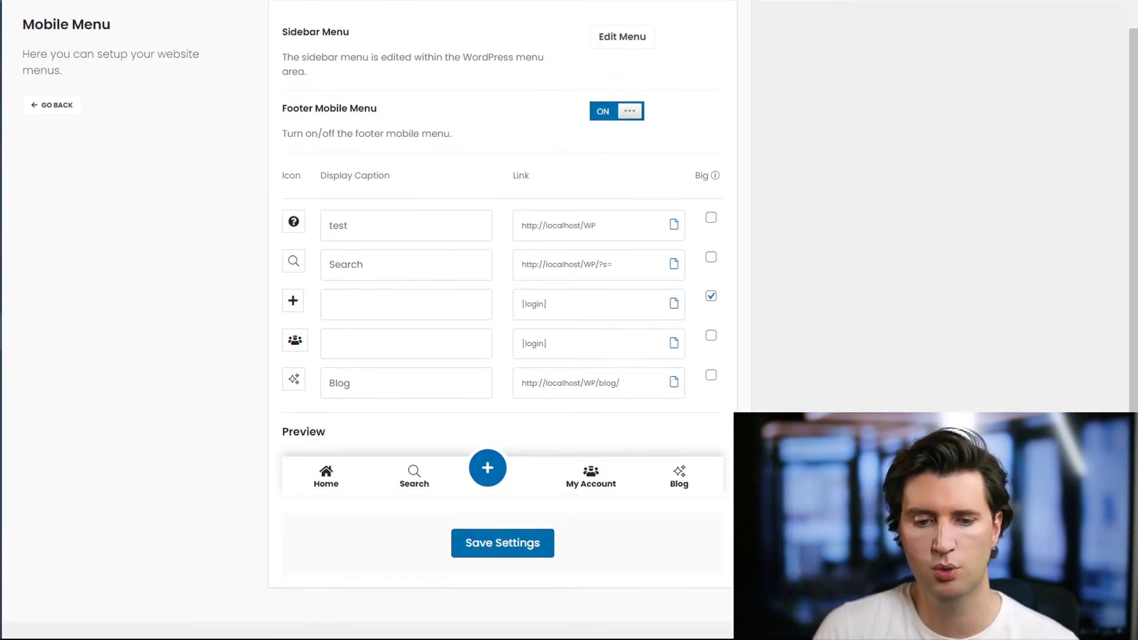
click(711, 217)
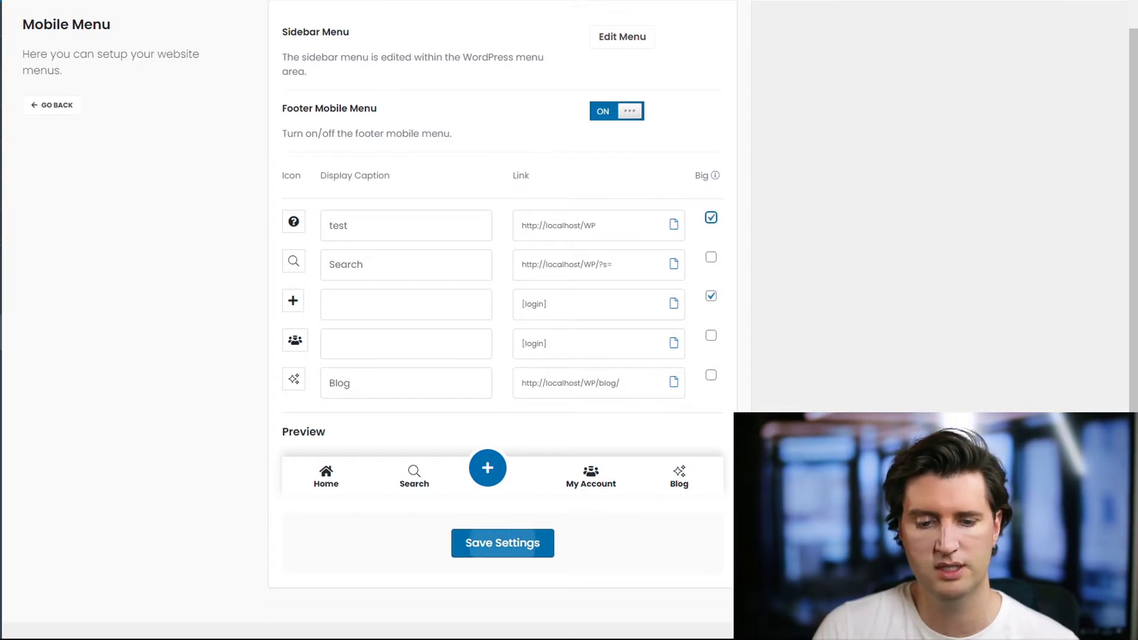
click(503, 543)
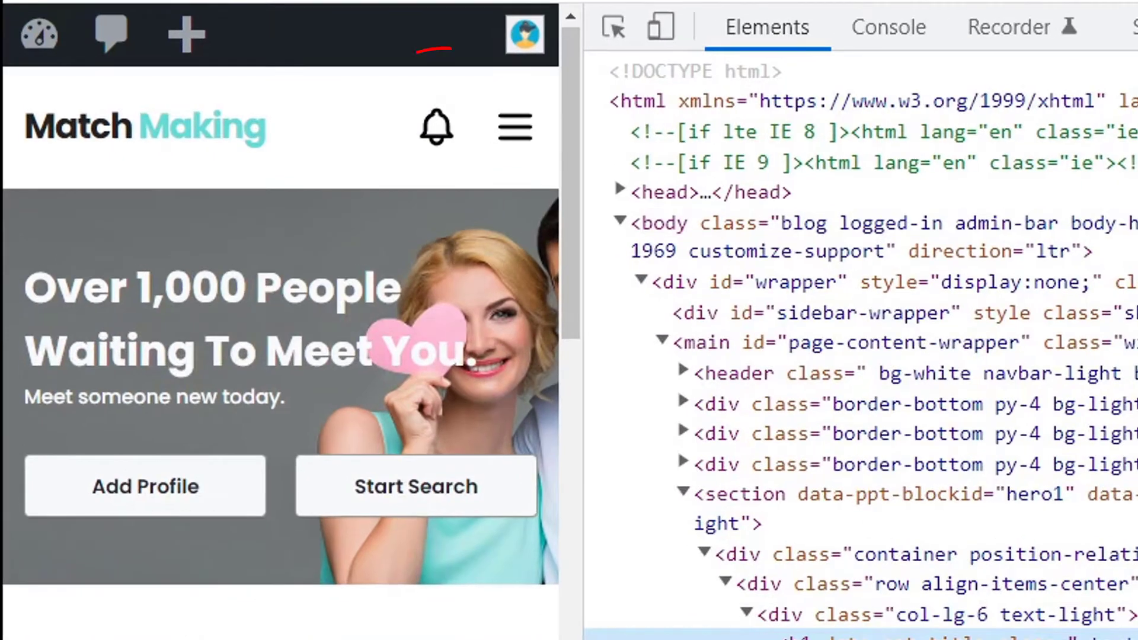
- Open the site's sidebar menu at mobile width to examine its navigation links, then close the developer tools
click(515, 127)
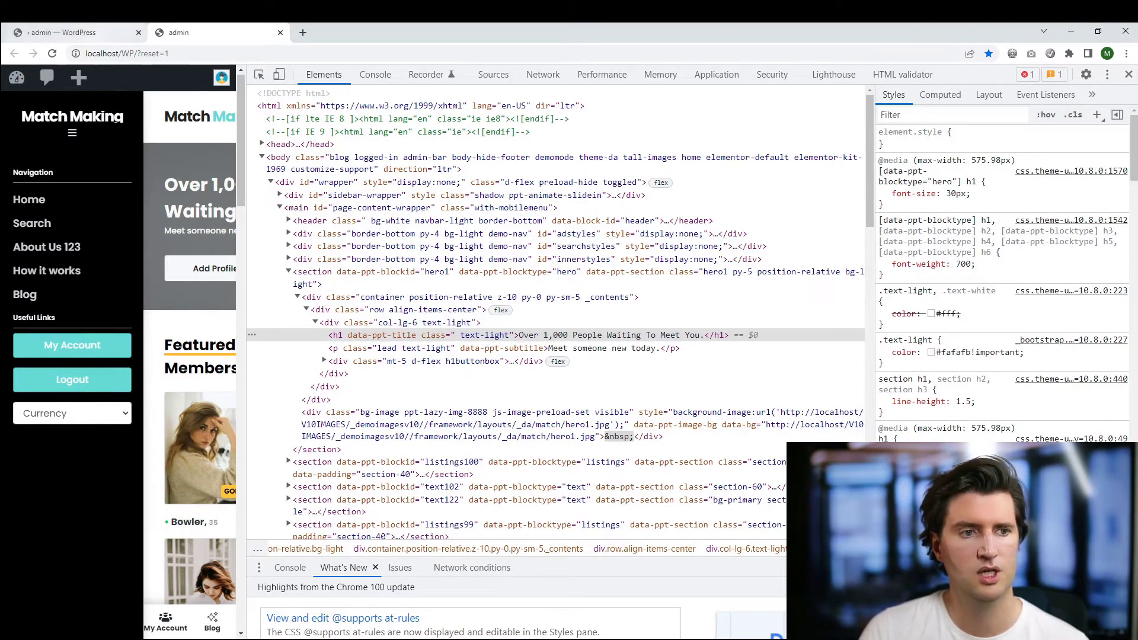
click(1129, 74)
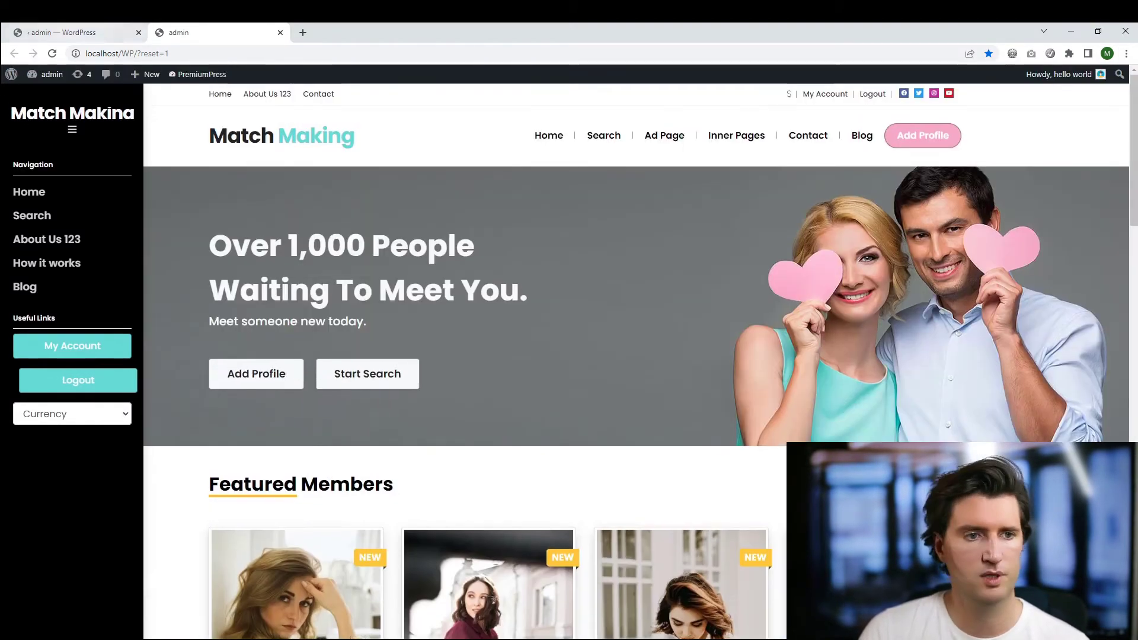
click(74, 33)
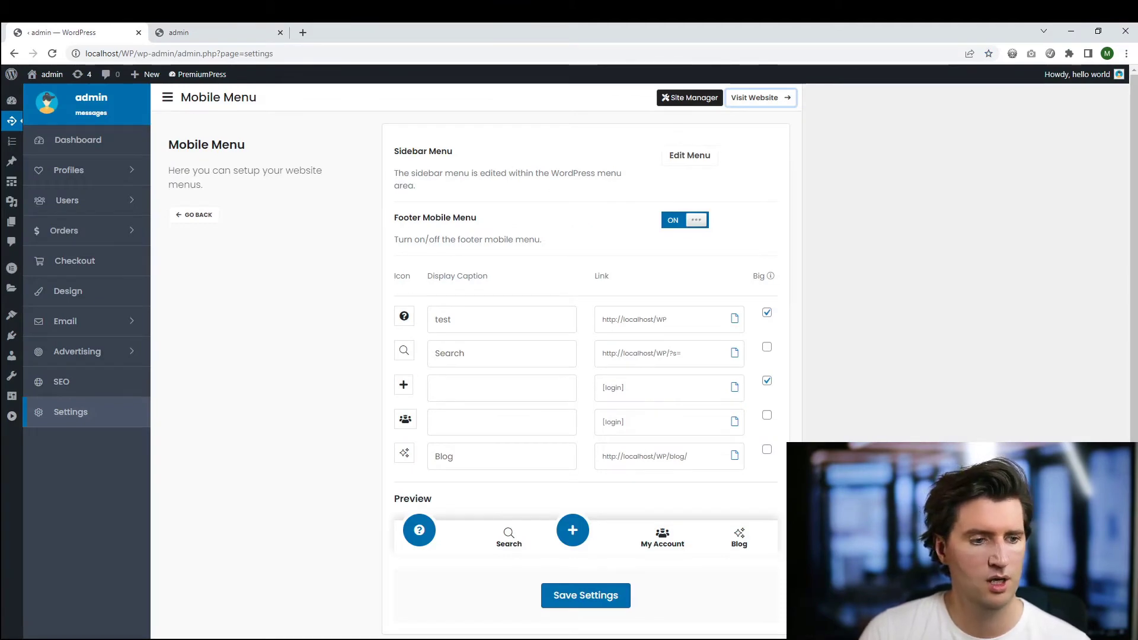
click(213, 33)
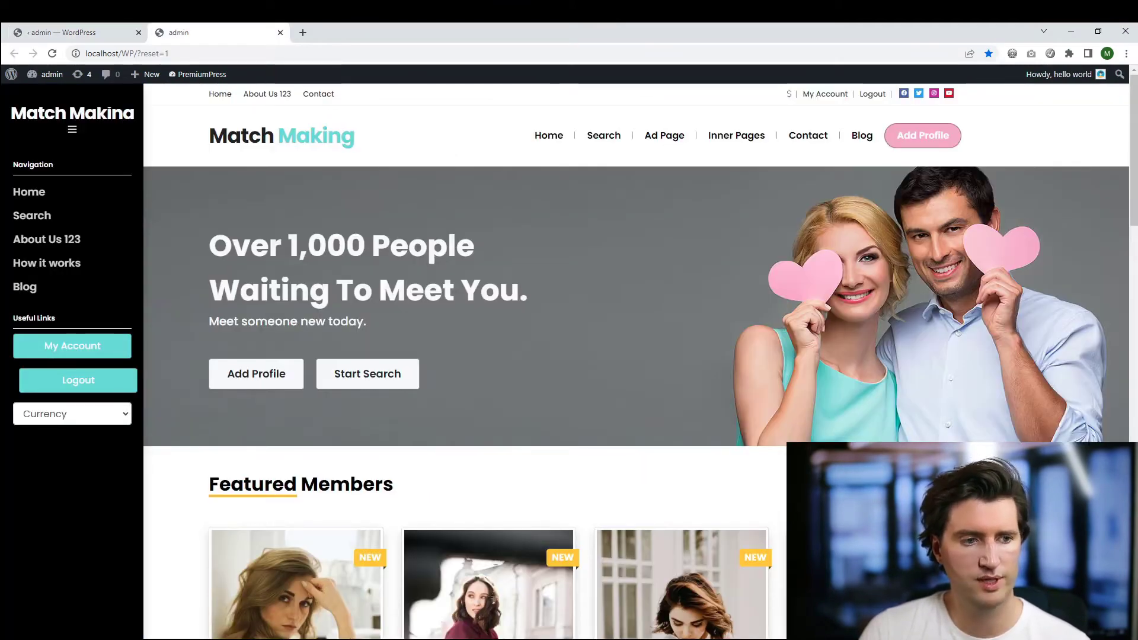
- Return to the WordPress admin and open the Menus editor under Appearance
click(74, 32)
click(11, 416)
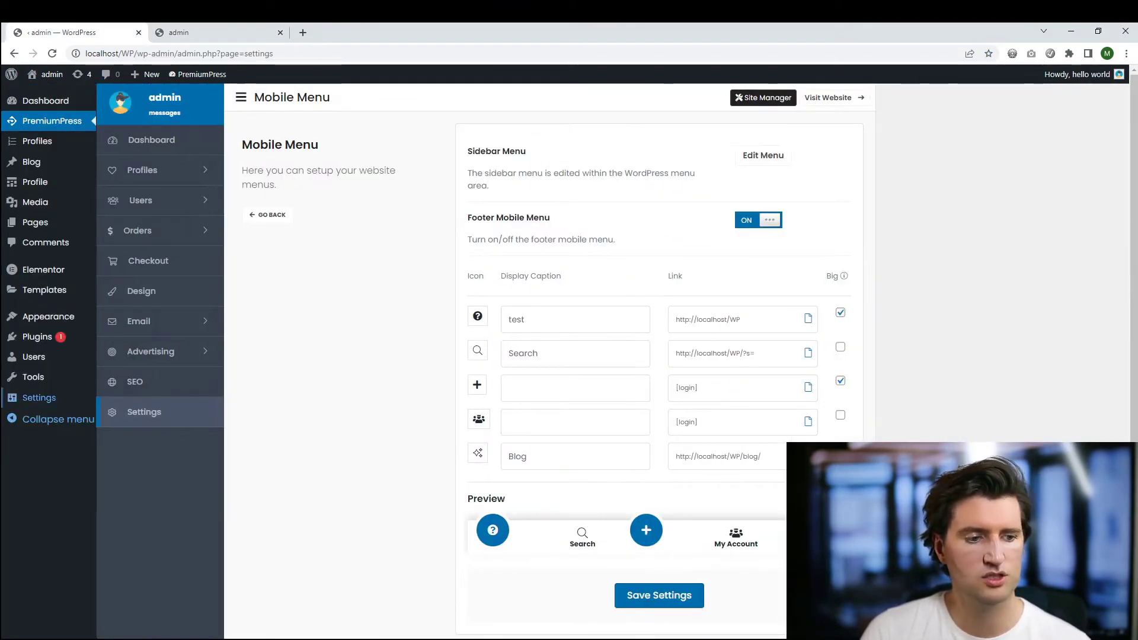
mouse_move(48, 317)
click(119, 367)
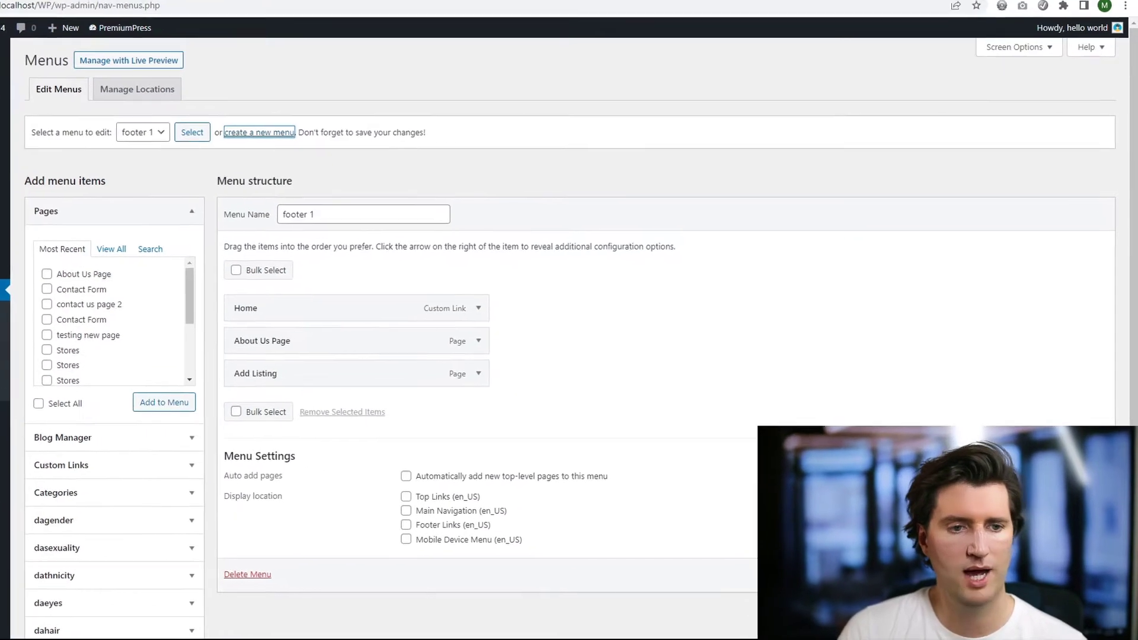
- Create a new menu named "mobile" with the Mobile Device Menu (en_US) display location
click(326, 171)
click(332, 207)
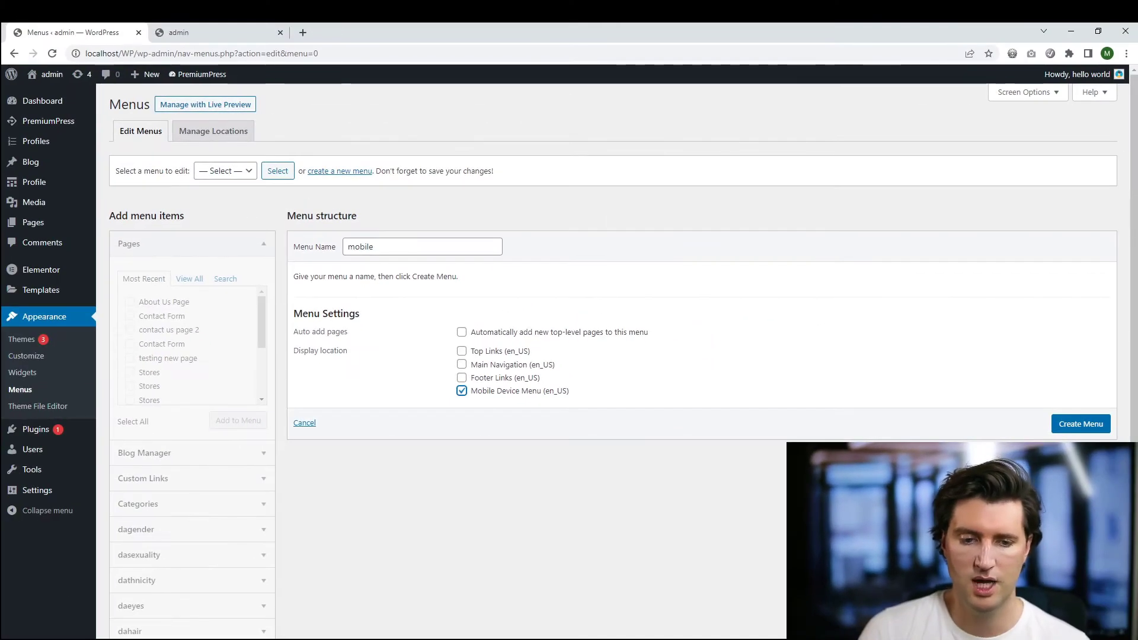
click(1081, 424)
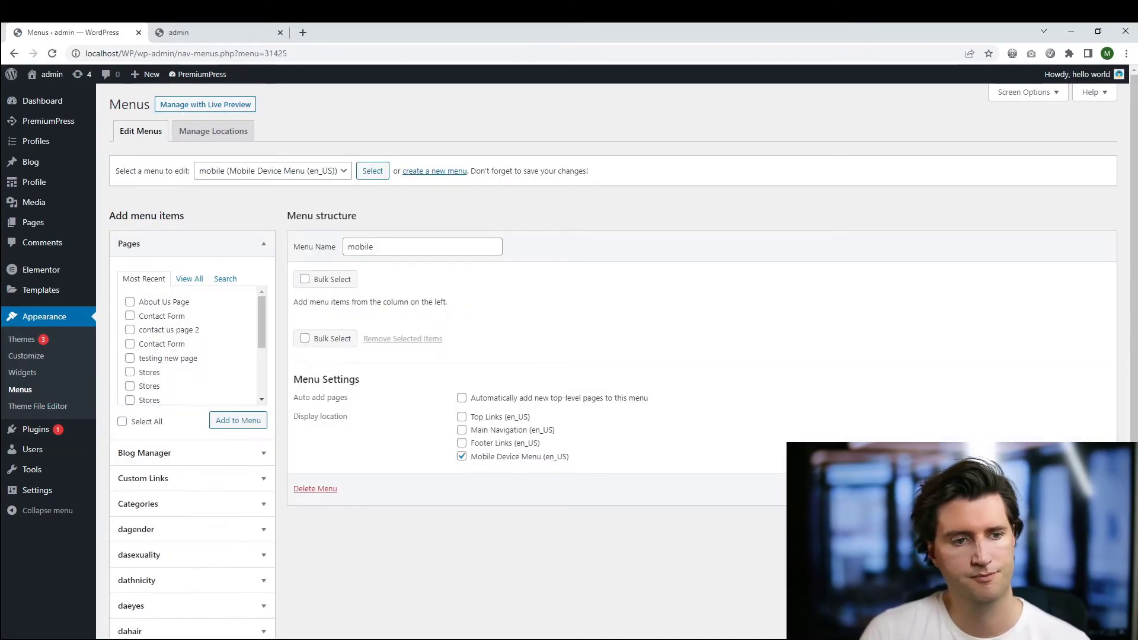
- Add the Home, About Us Page and Add Listing pages to the mobile menu and save it
click(190, 279)
click(129, 316)
click(129, 331)
click(130, 344)
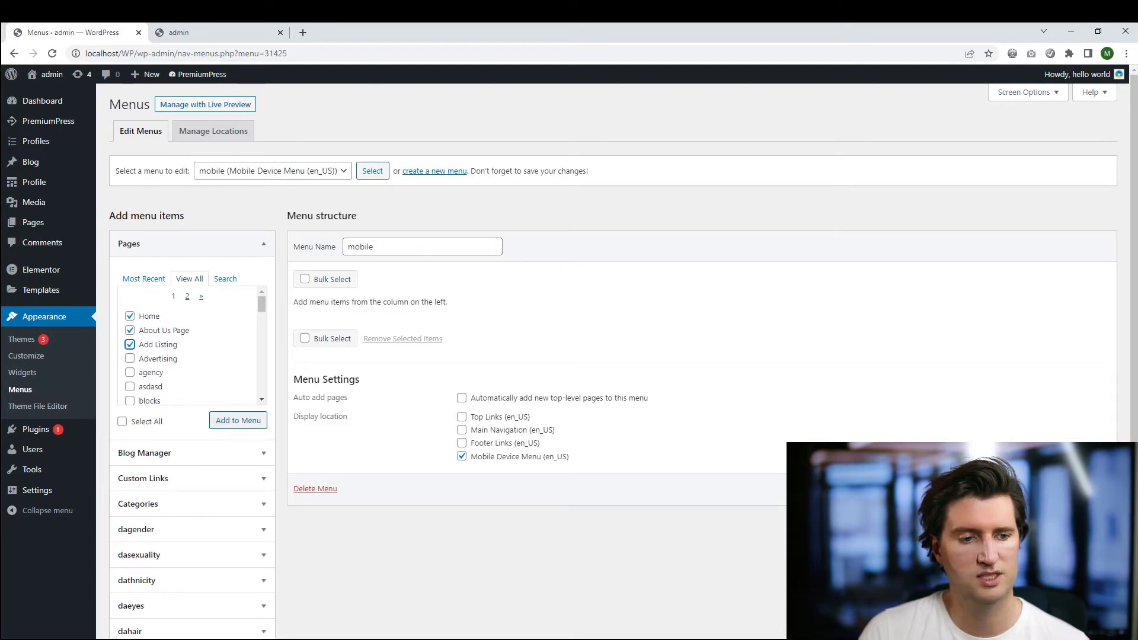
click(238, 420)
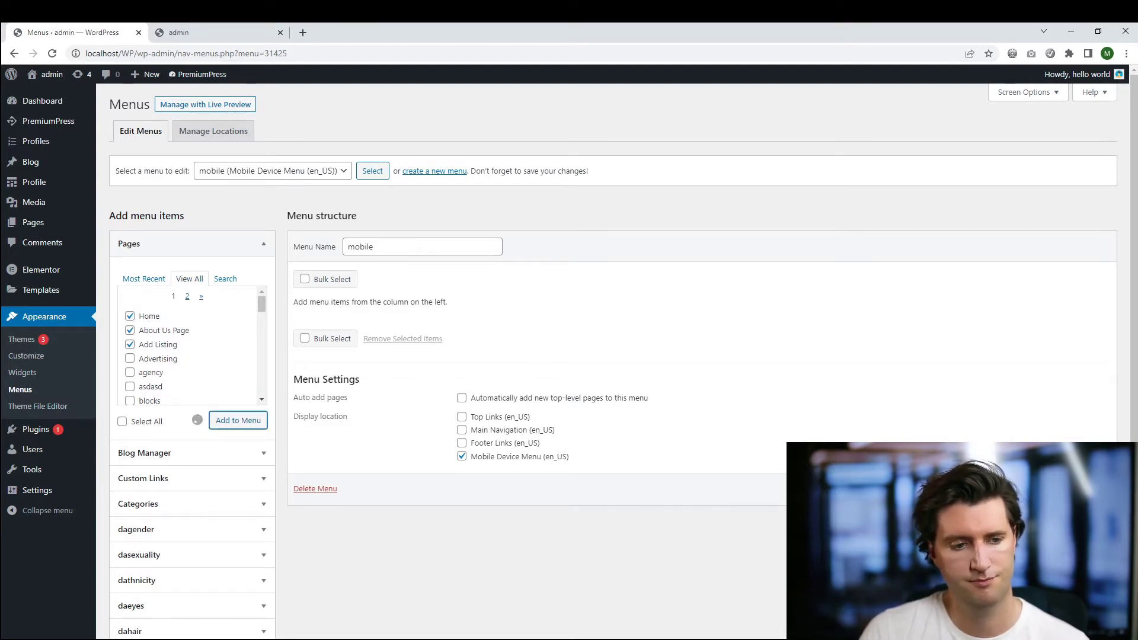
click(1084, 579)
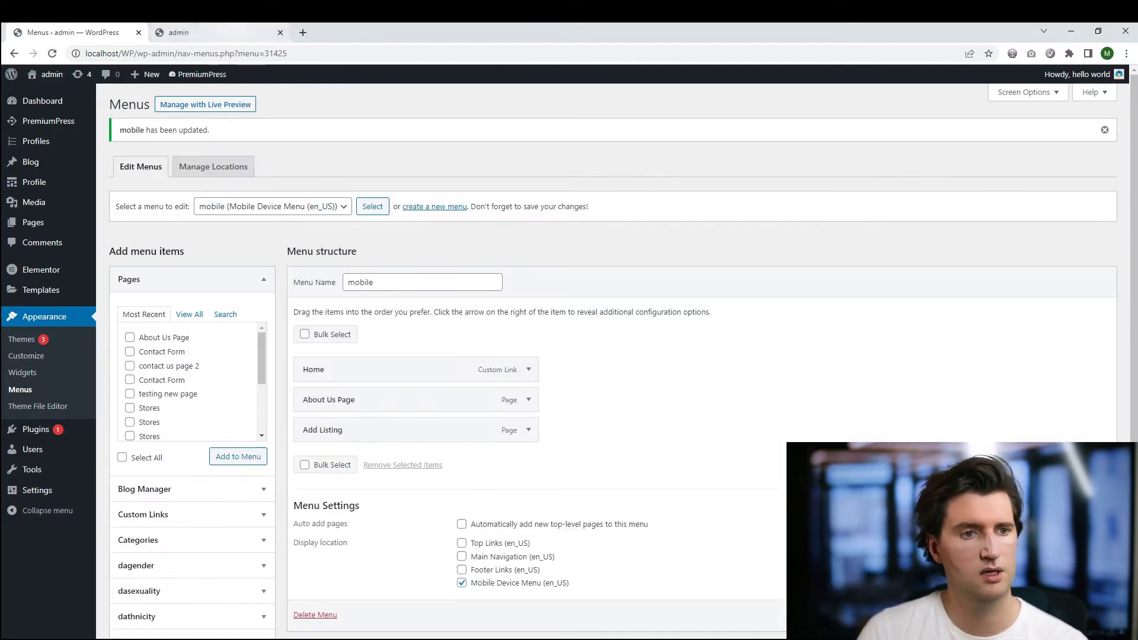
- Reload the site's homepage and examine the sidebar menu's links at mobile width
click(208, 33)
key(F5)
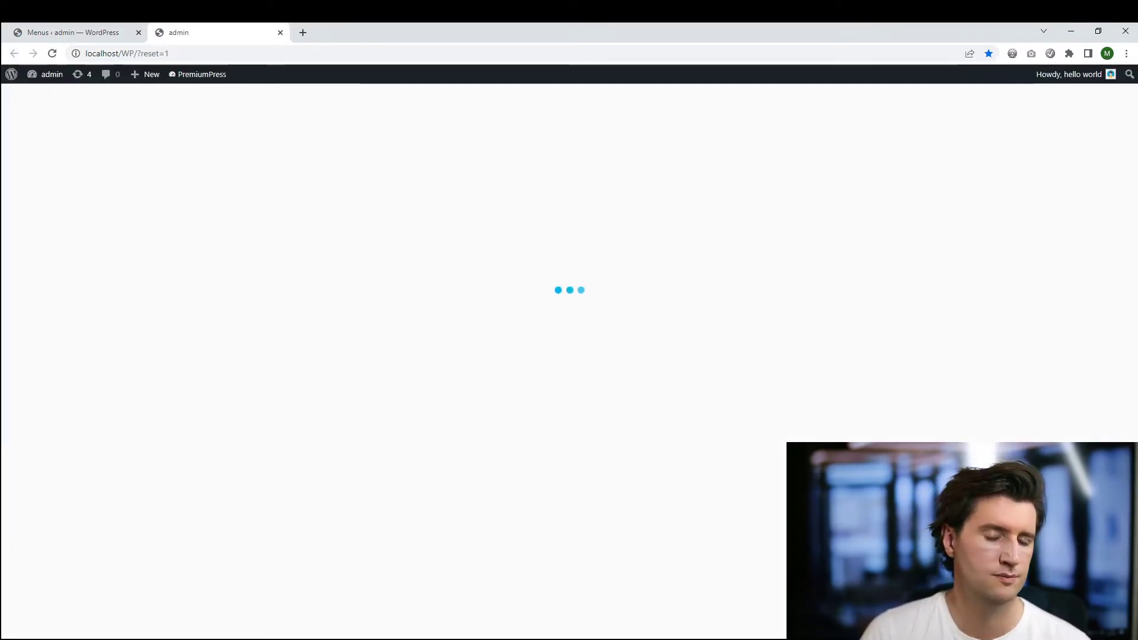
key(F12)
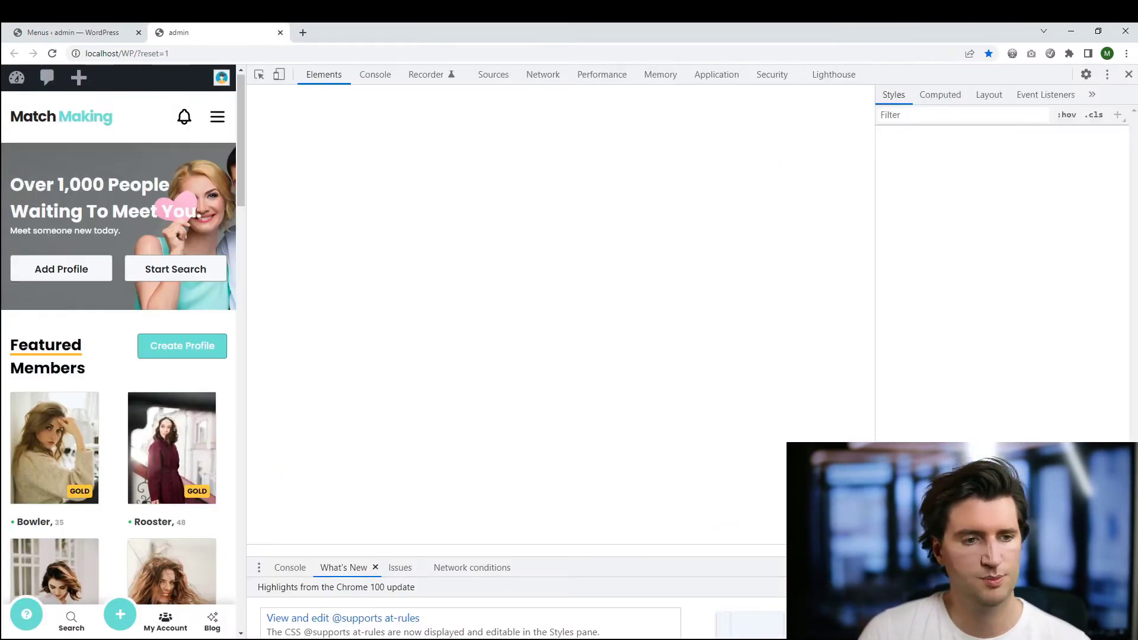
click(217, 117)
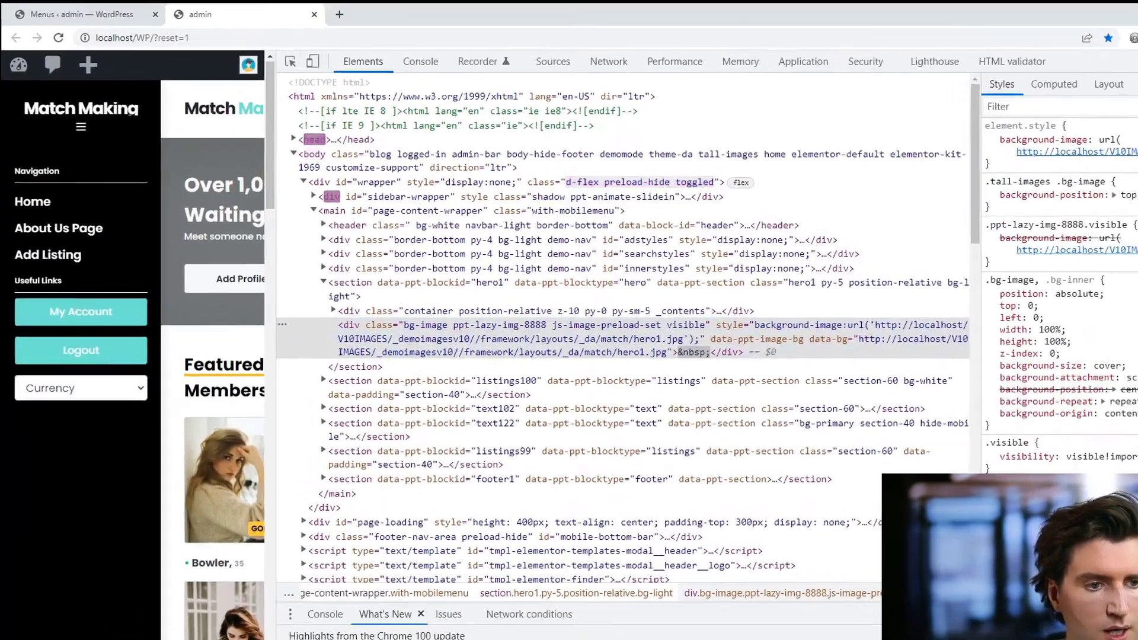
drag(246, 195, 549, 195)
key(F12)
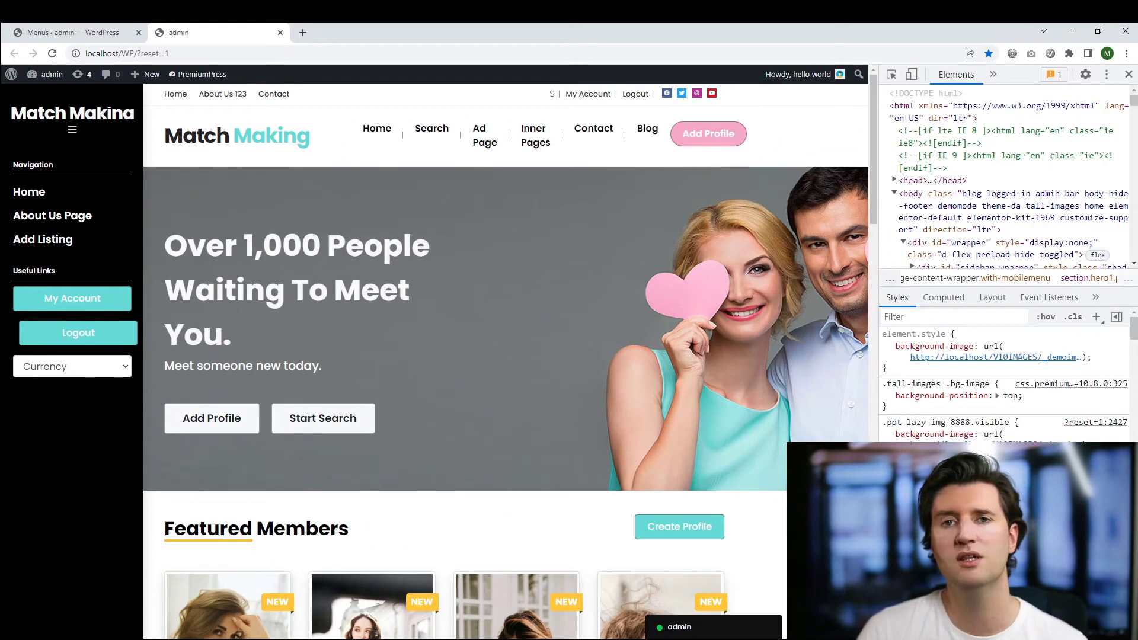
- Nest About Us Page as a sub item under Home in the mobile menu and save it
click(86, 32)
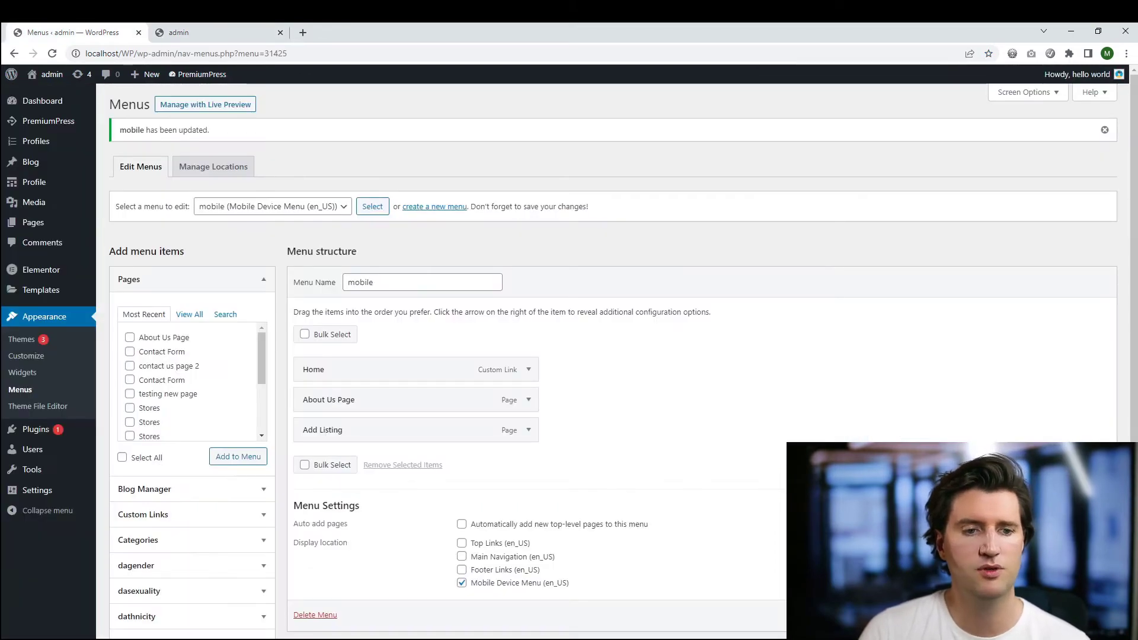
scroll(613, 356, down, 1)
drag(356, 362, 391, 360)
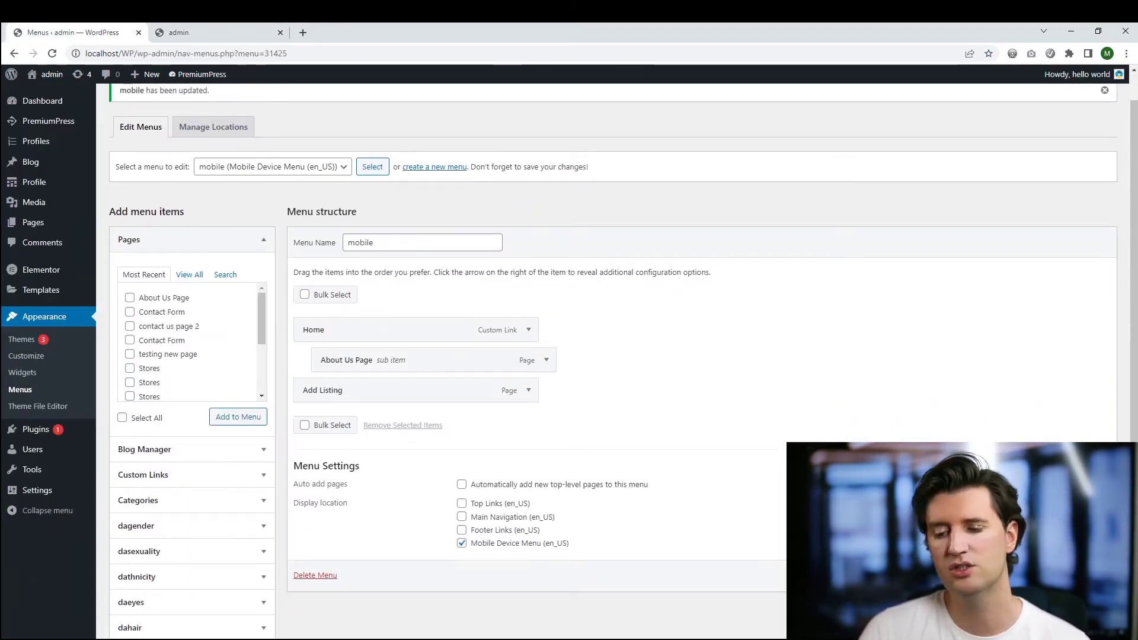
click(1084, 575)
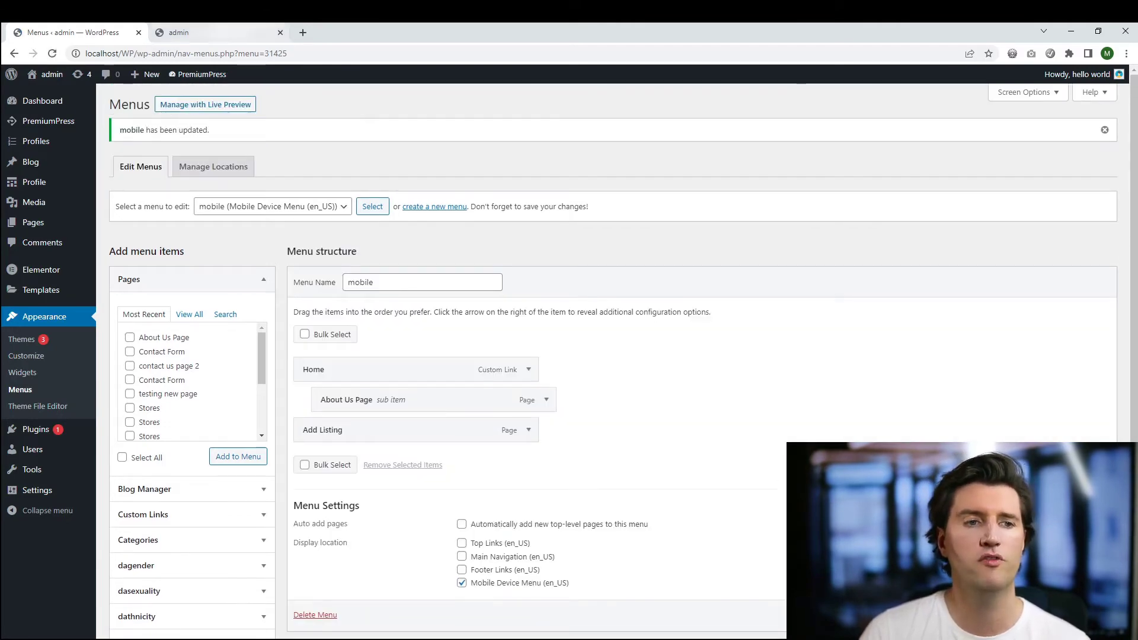
click(207, 33)
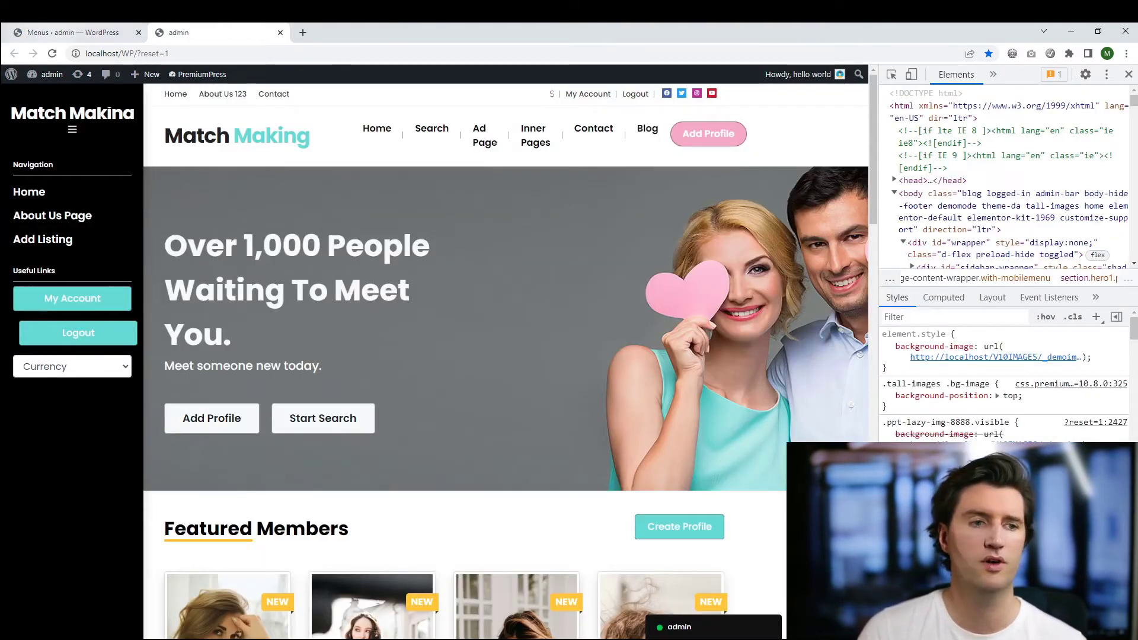
click(71, 33)
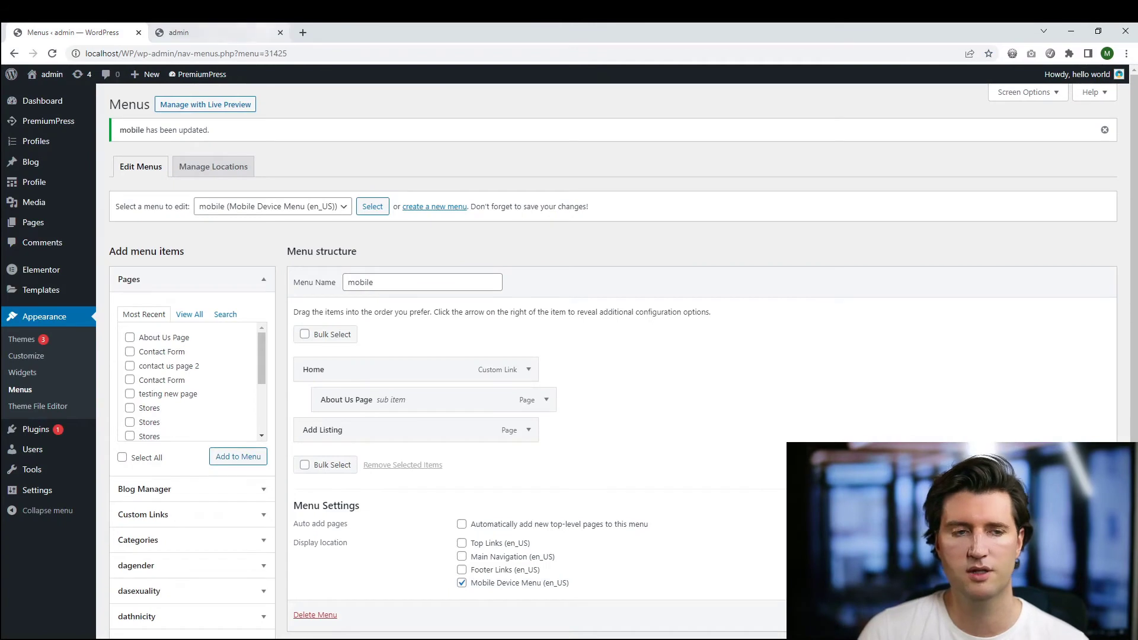
- Move About Us Page back to the top level of the mobile menu and save the menu
drag(367, 399, 347, 400)
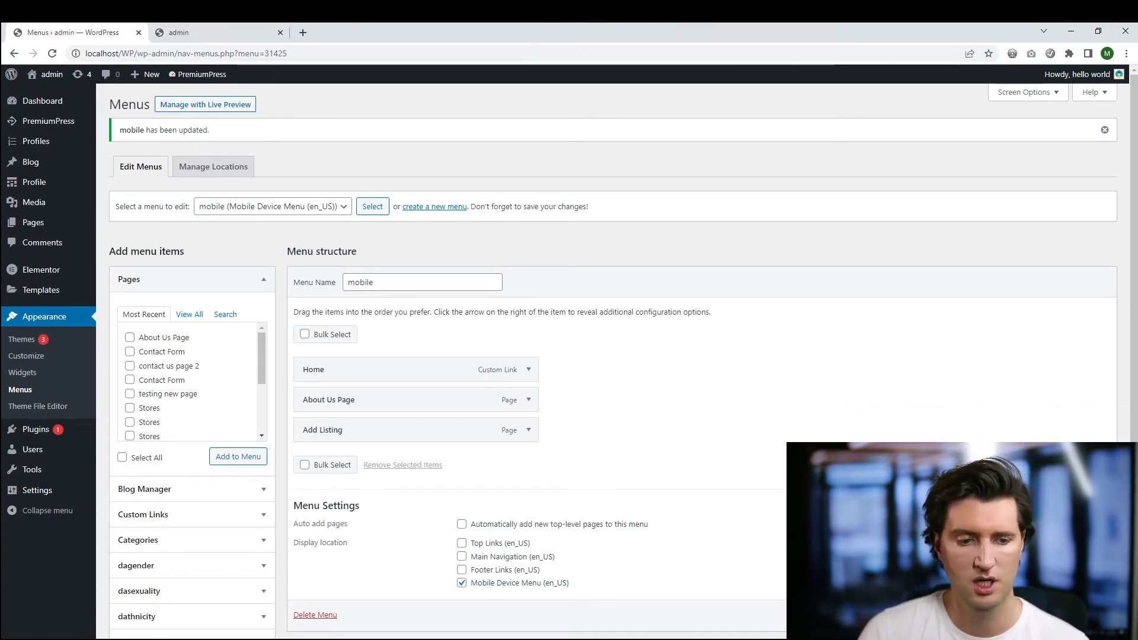
scroll(613, 362, down, 1)
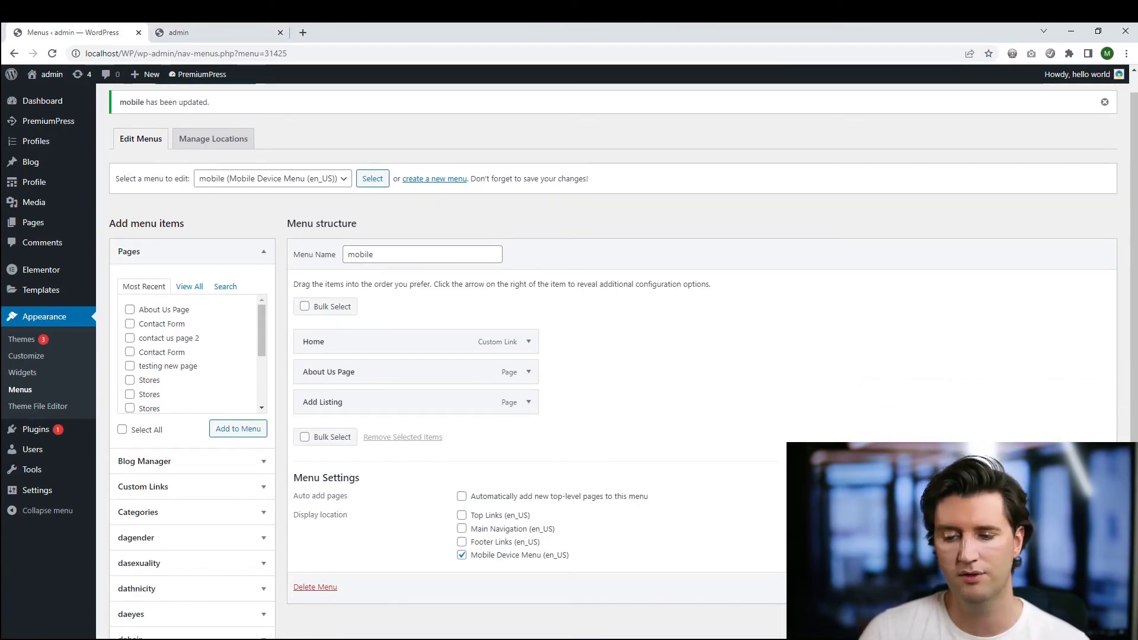
click(1085, 587)
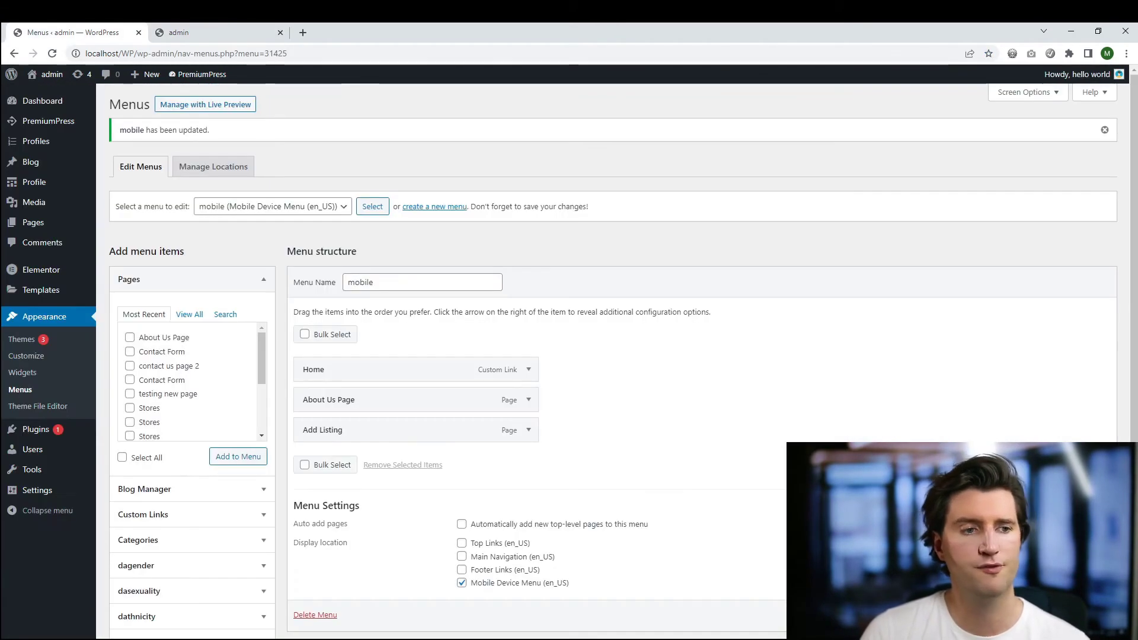
- Open the PremiumPress design section's Sidebar settings and review the mobile sidebar options
mouse_move(48, 121)
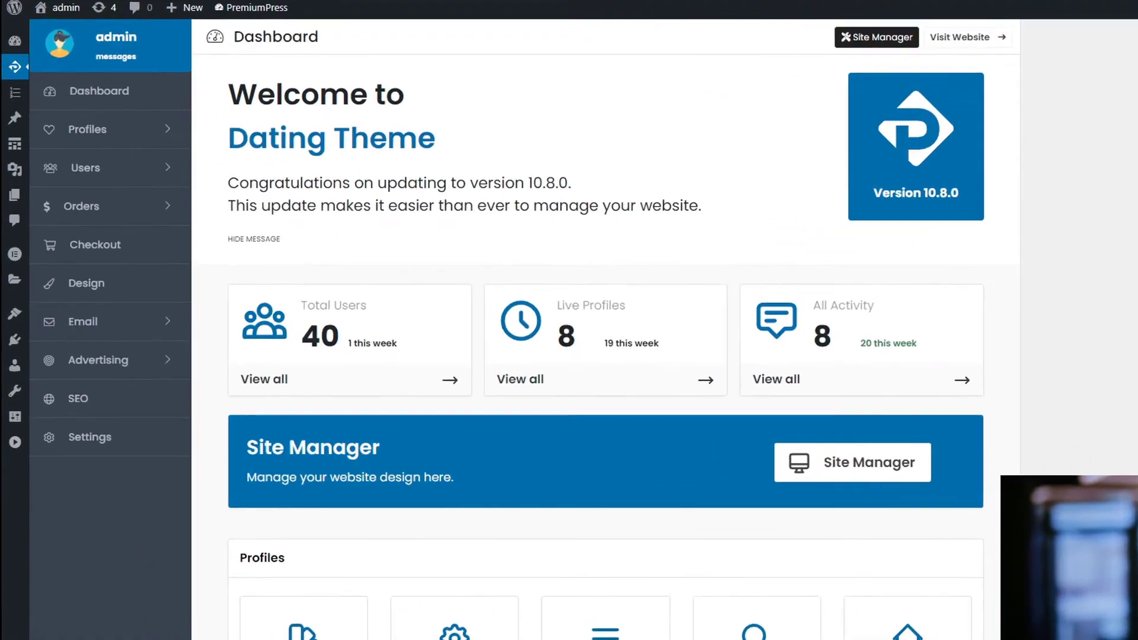
click(69, 291)
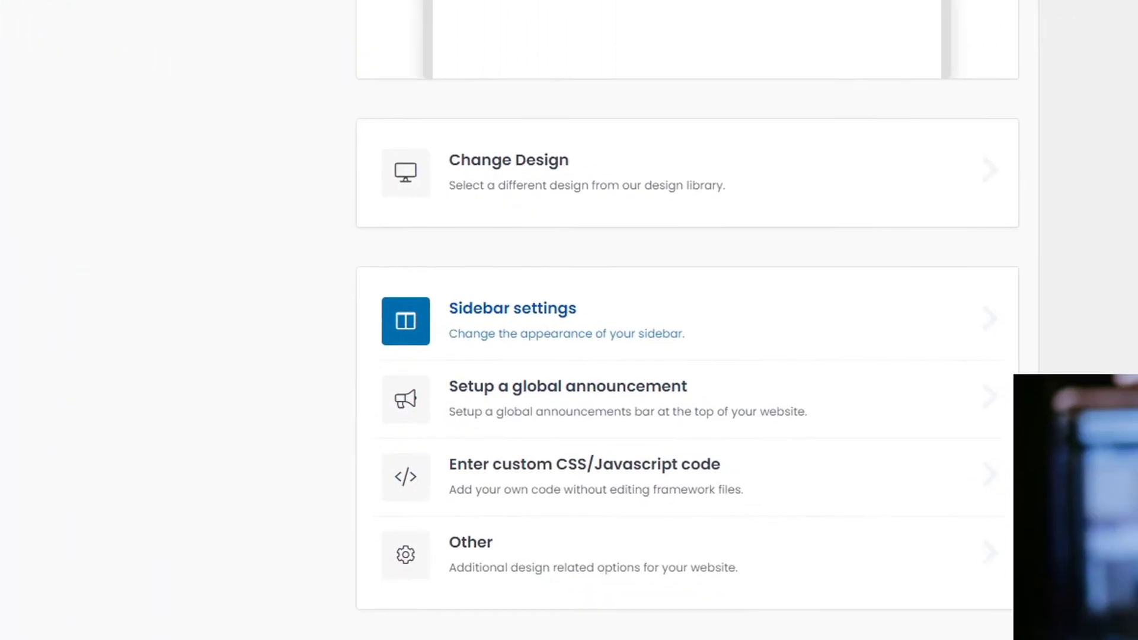
click(457, 301)
scroll(569, 332, down, 1)
scroll(569, 332, up, 1)
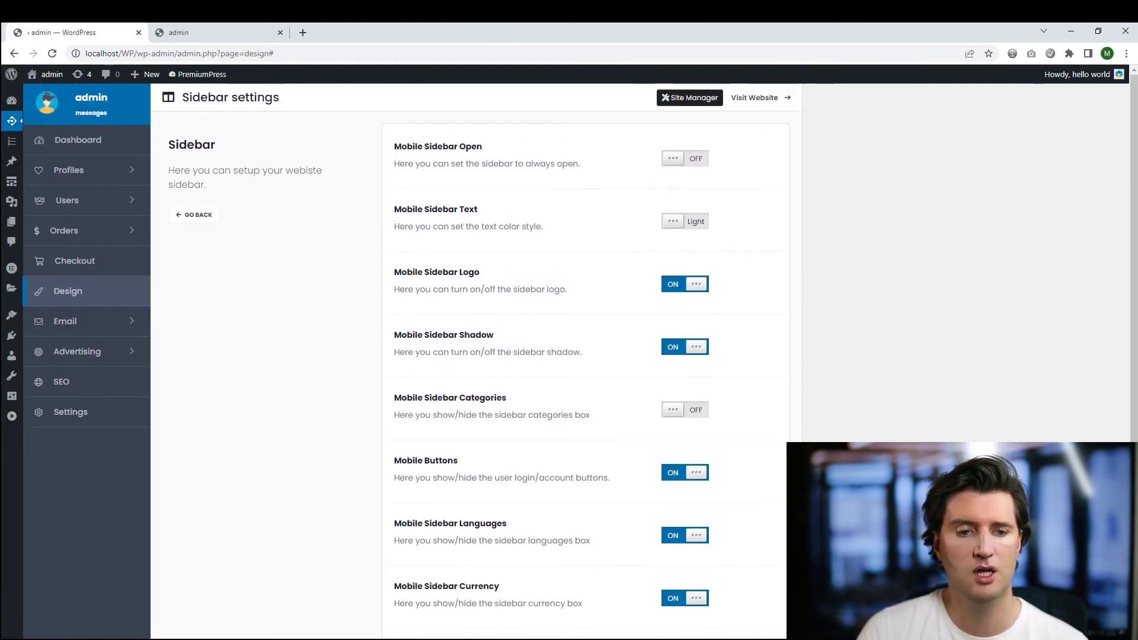
scroll(569, 361, down, 4)
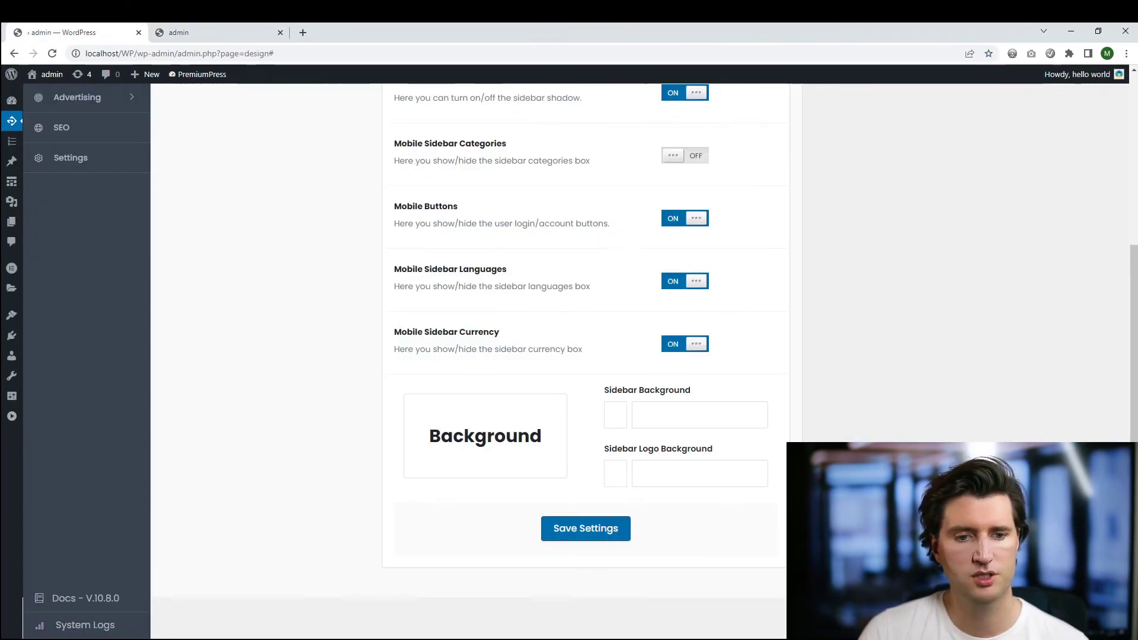
- Pick a custom Sidebar Background colour and save the sidebar settings
click(699, 415)
drag(716, 465, 727, 440)
click(584, 528)
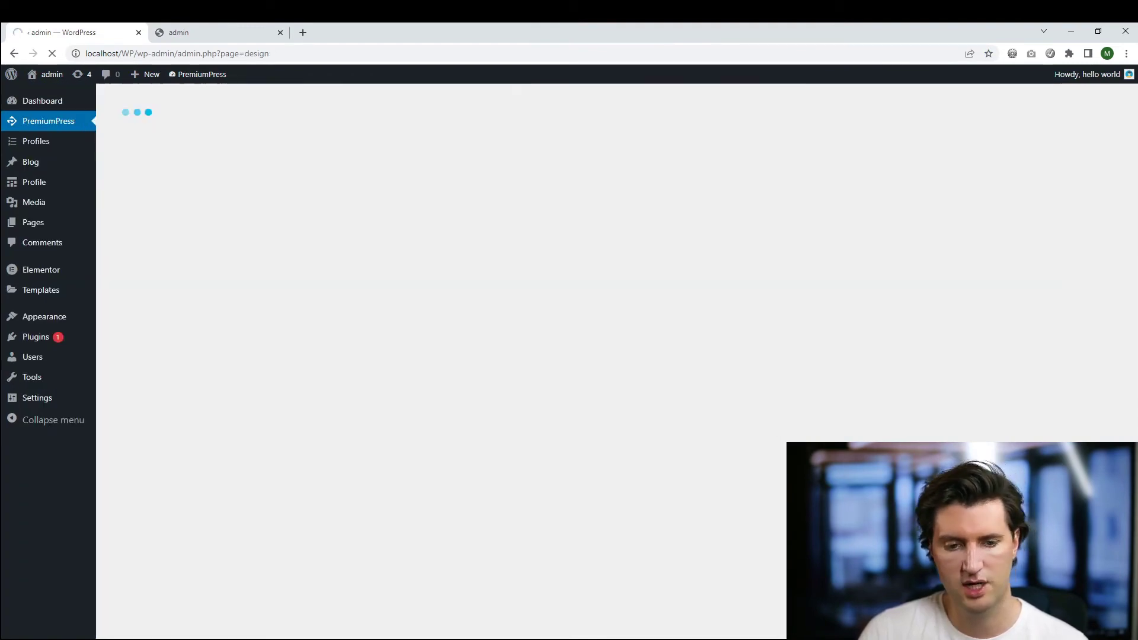
- Reload the site's homepage and narrow the page view to examine the sidebar's appearance
key(ctrl+Tab)
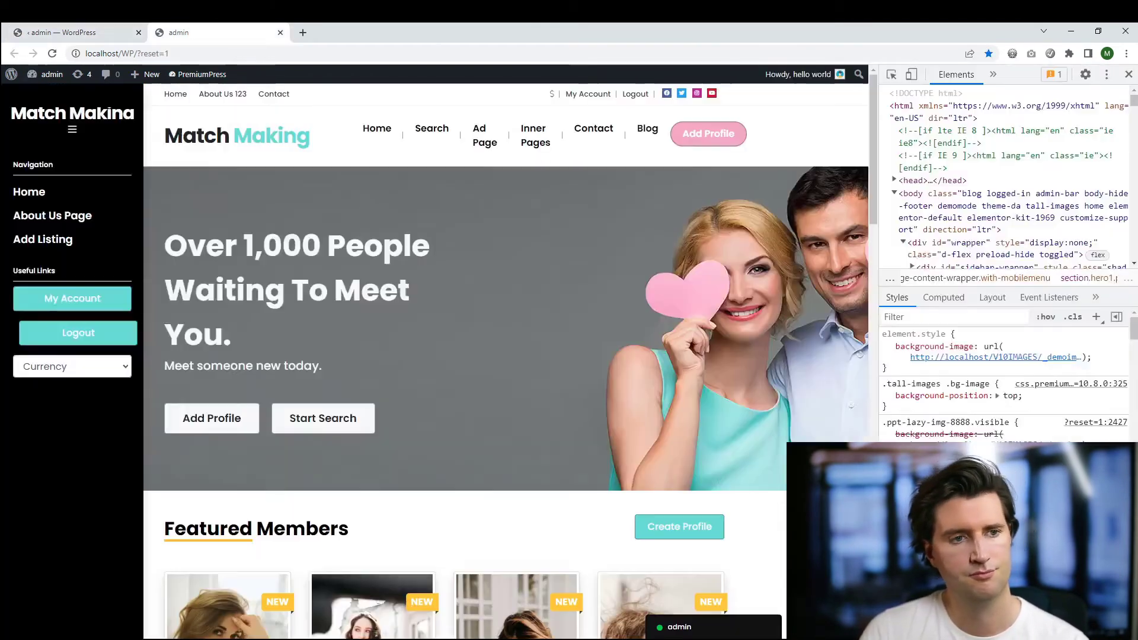
key(F5)
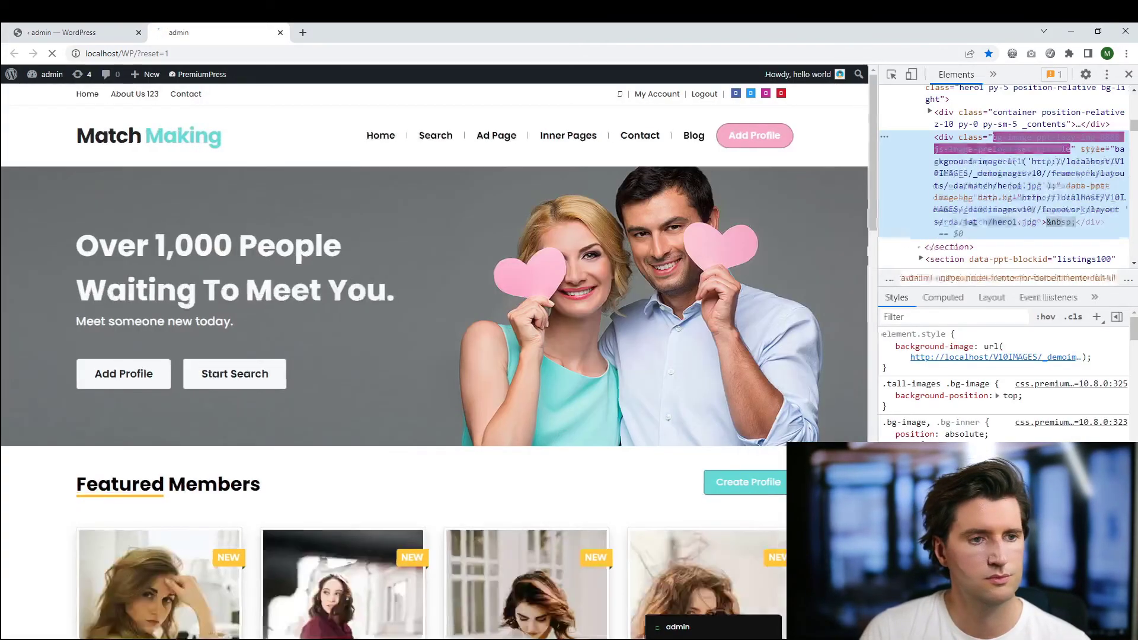
drag(878, 332, 696, 332)
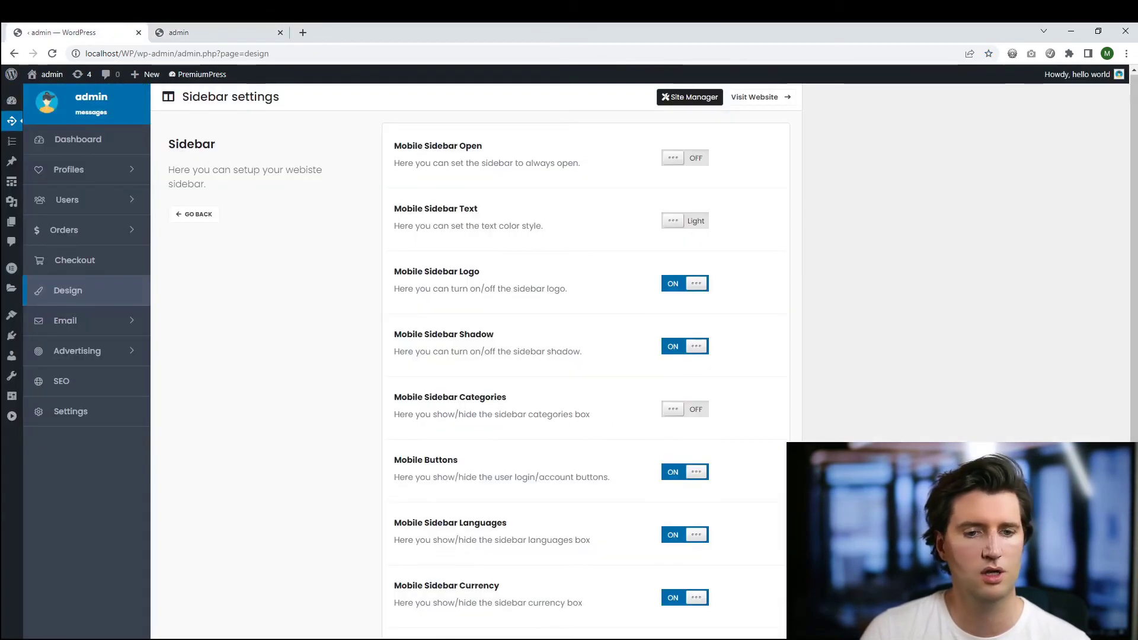
- Turn off Mobile Buttons, Mobile Sidebar Shadow and Mobile Sidebar Logo in the sidebar settings
scroll(581, 355, down, 5)
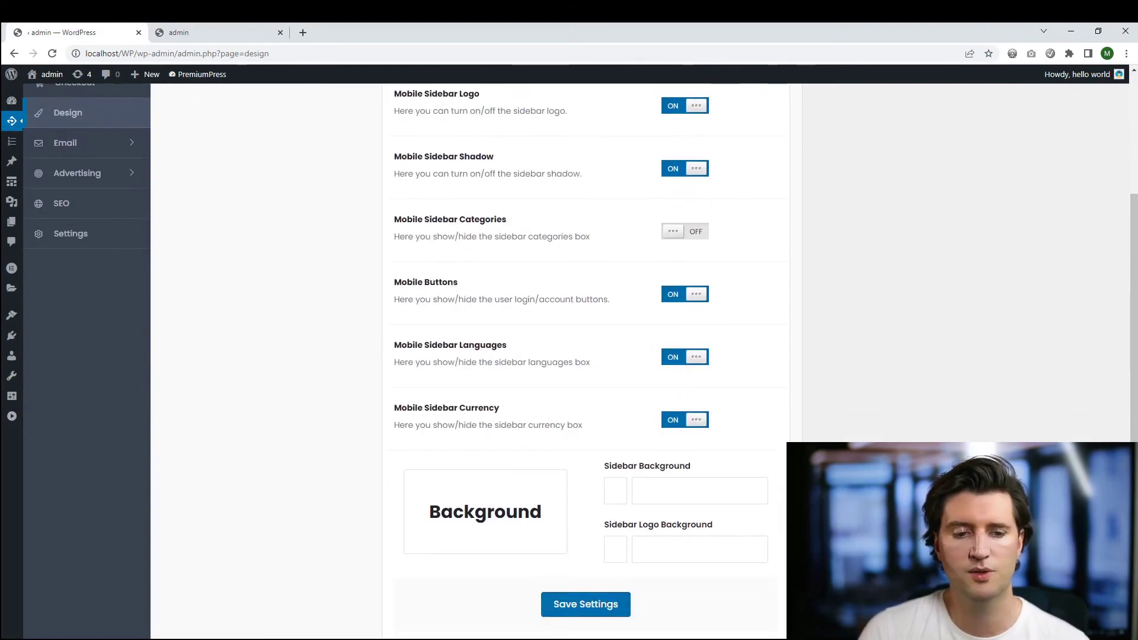
scroll(685, 353, up, 1)
click(686, 354)
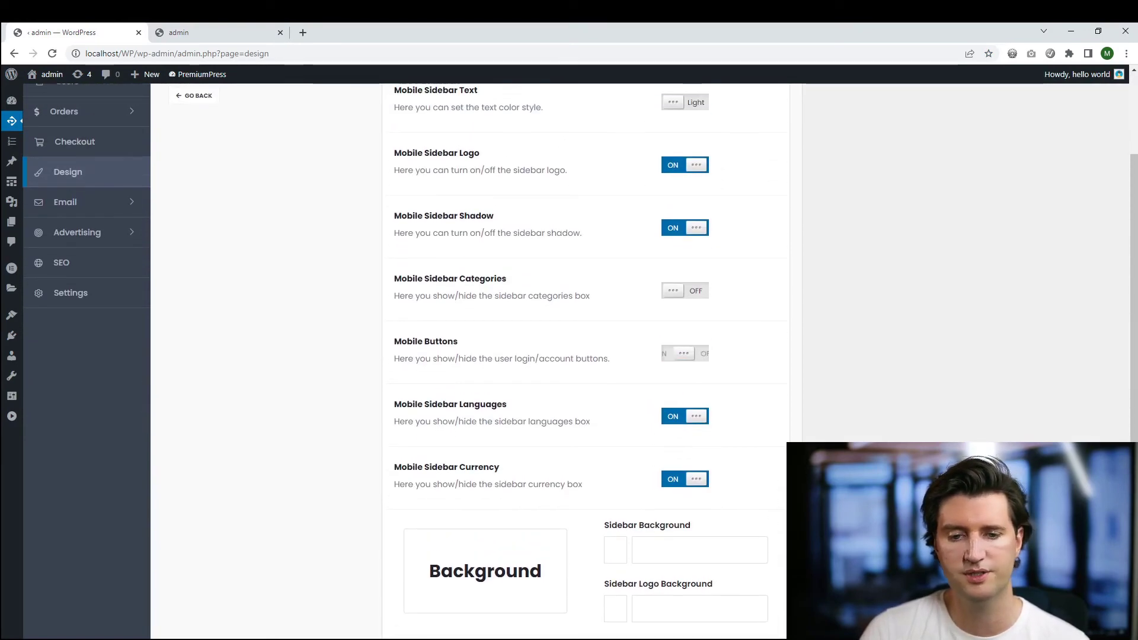
click(685, 228)
scroll(581, 355, up, 2)
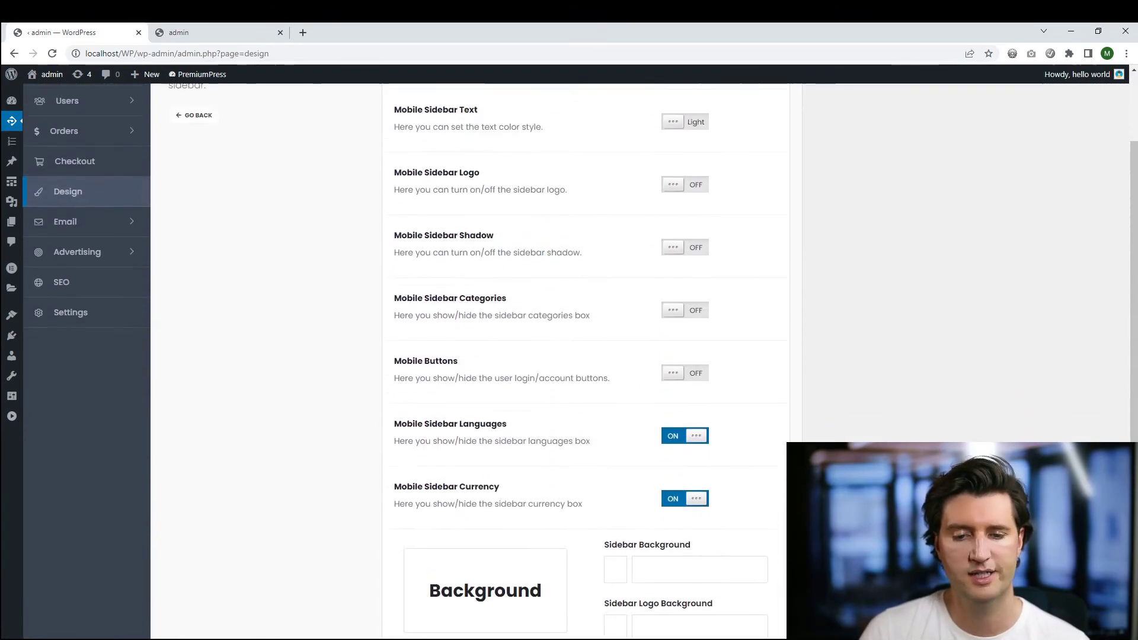